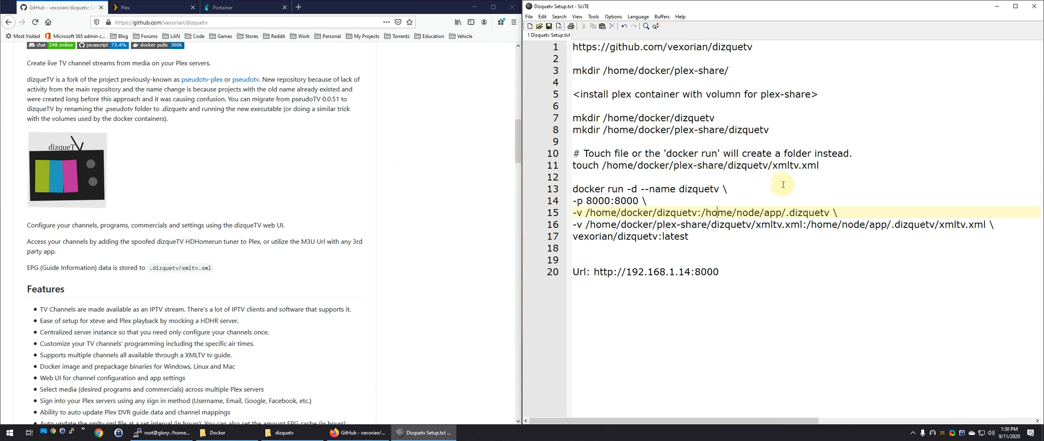
Review the mkdir paths and the volume mapping lines of the docker run command in the dizquetv setup notes.
drag(784, 130, 728, 130)
click(725, 187)
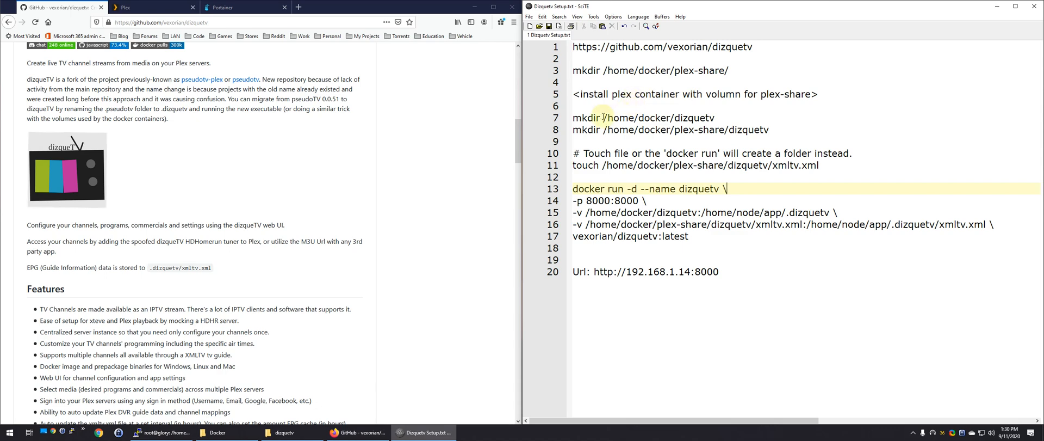
click(628, 130)
drag(659, 129, 603, 126)
click(664, 129)
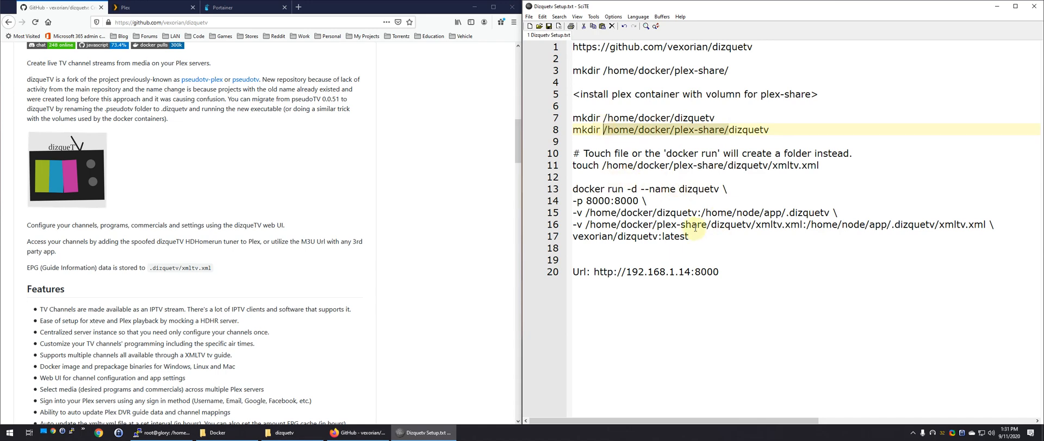
drag(753, 224, 586, 224)
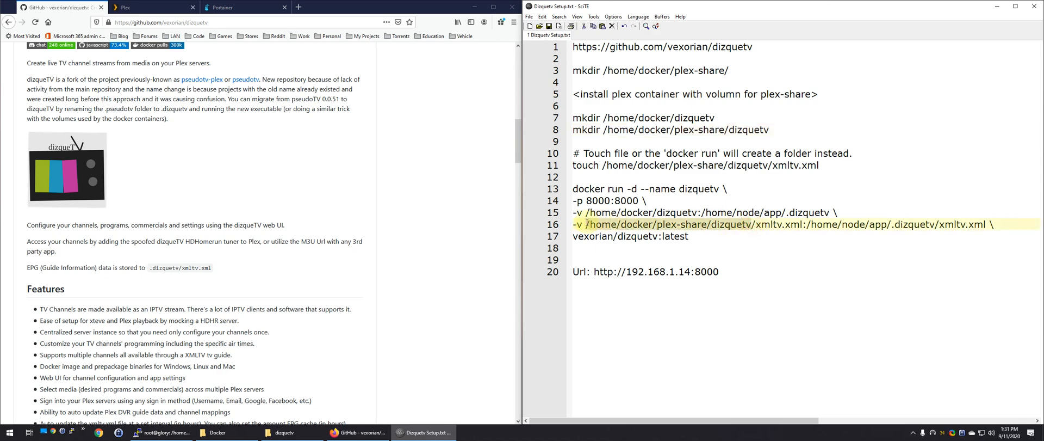
click(764, 225)
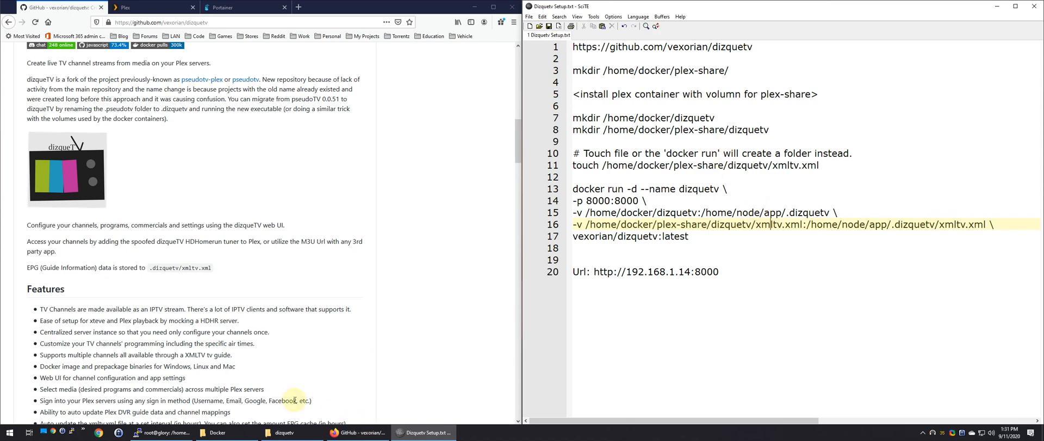
Switch to the root terminal and arrange the windows so the terminal sits beside the setup notes without covering them.
click(164, 432)
drag(362, 53, 241, 41)
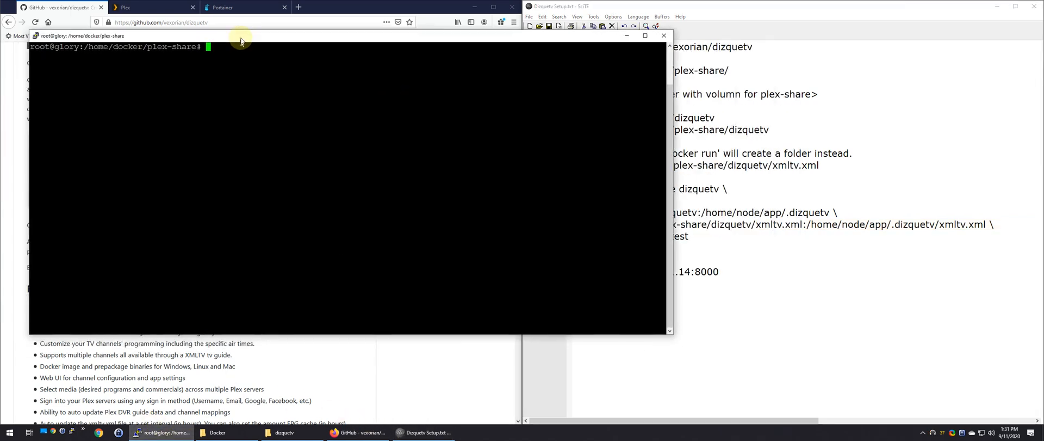
drag(672, 335, 572, 352)
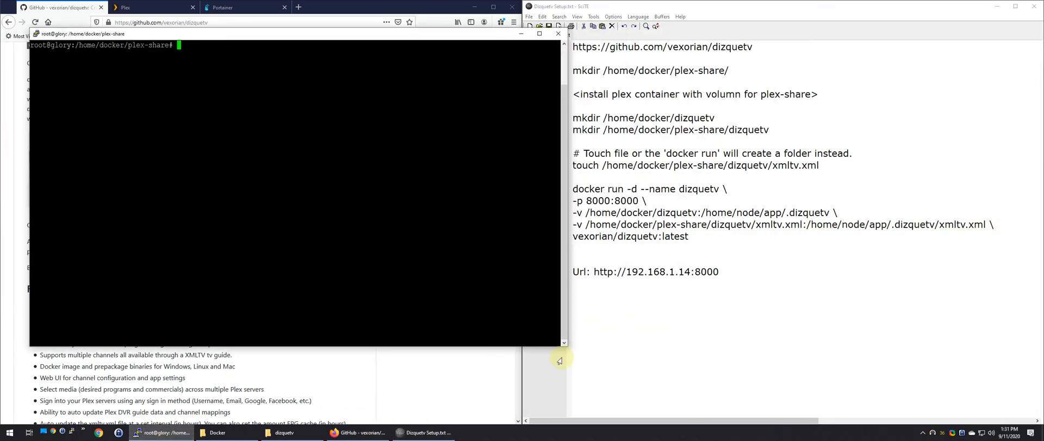
drag(522, 380, 646, 381)
click(175, 432)
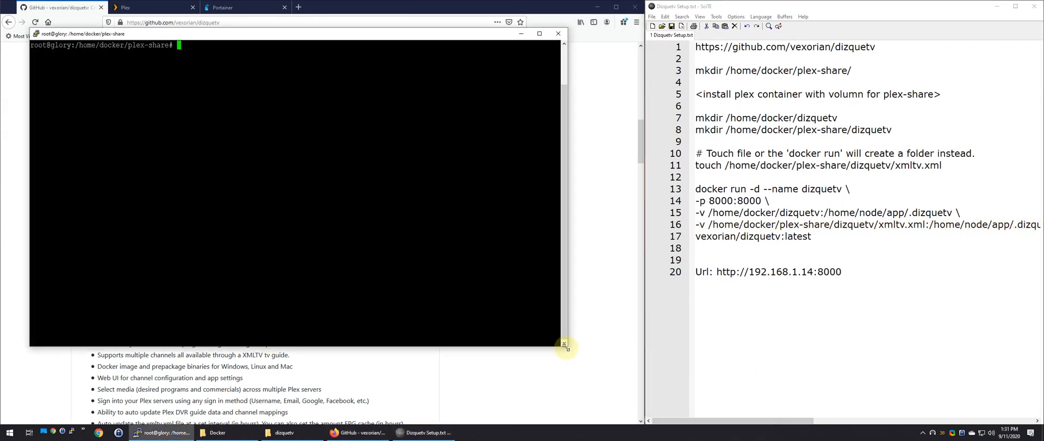
drag(571, 351, 625, 400)
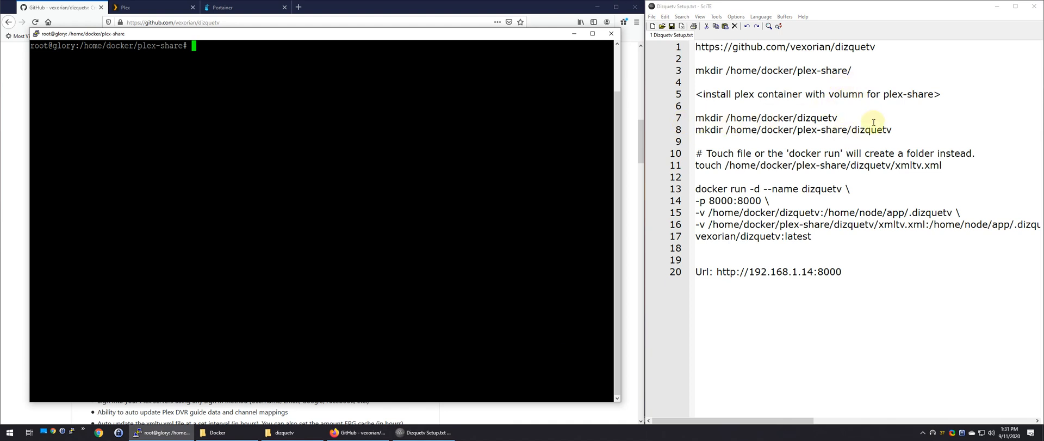
Change the terminal's directory to /home/docker/ and list its contents.
drag(864, 117, 736, 118)
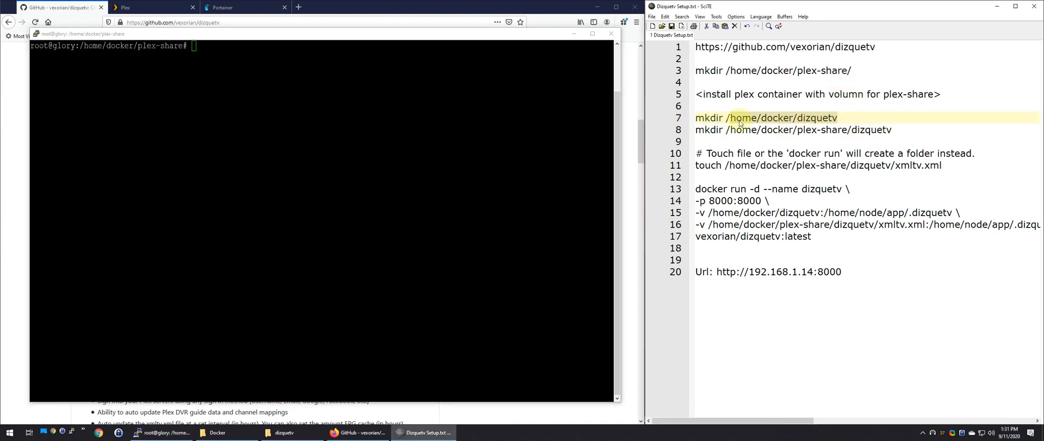
click(322, 173)
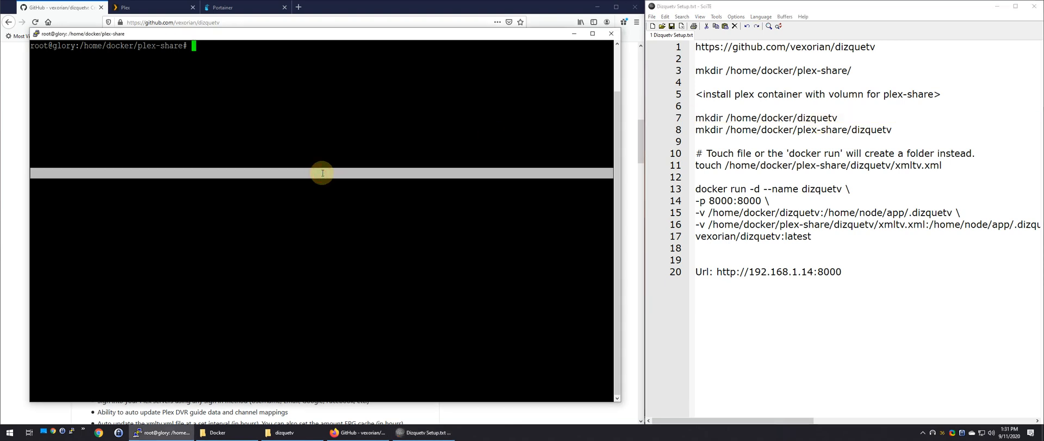
text(cd /home/d)
key(Tab)
key(Return)
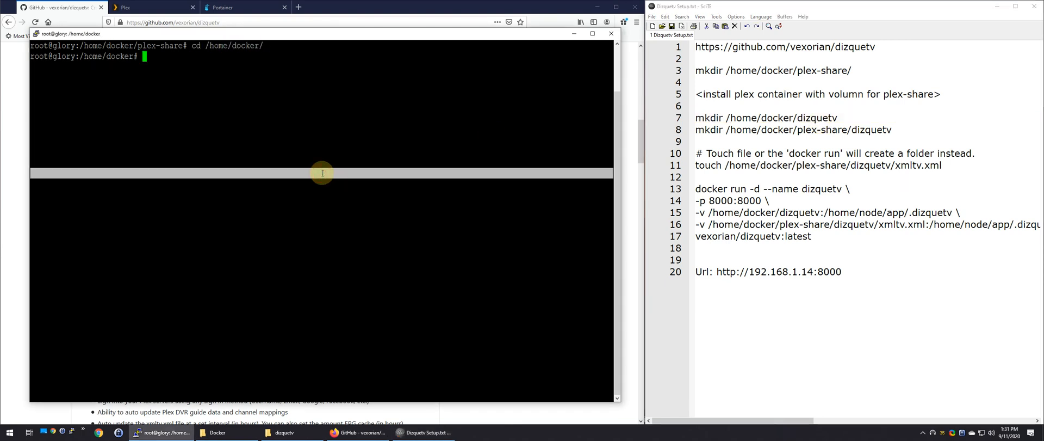
text(ls)
key(Return)
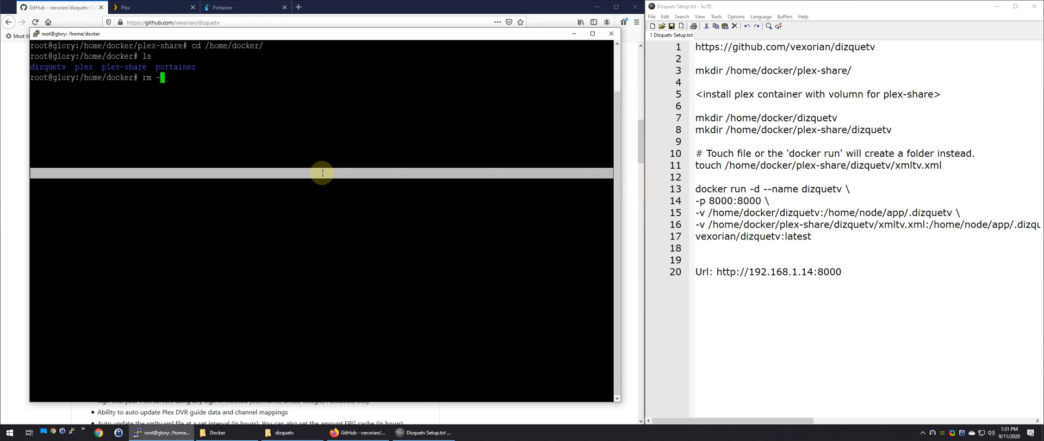
Enter the dizquetv directory, delete everything in it with rm -rf *, and clear the terminal.
text(cd di)
key(Tab)
key(Return)
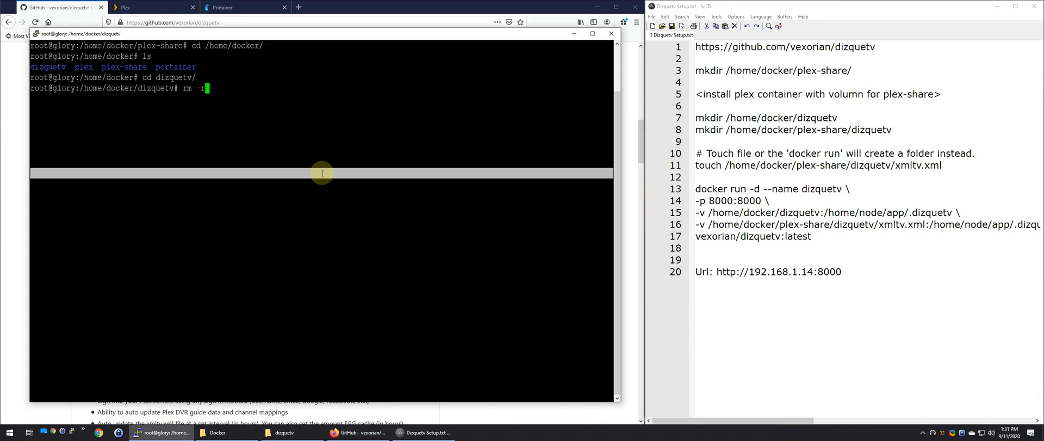
text(rm -rf *)
key(Return)
text(clear)
key(Return)
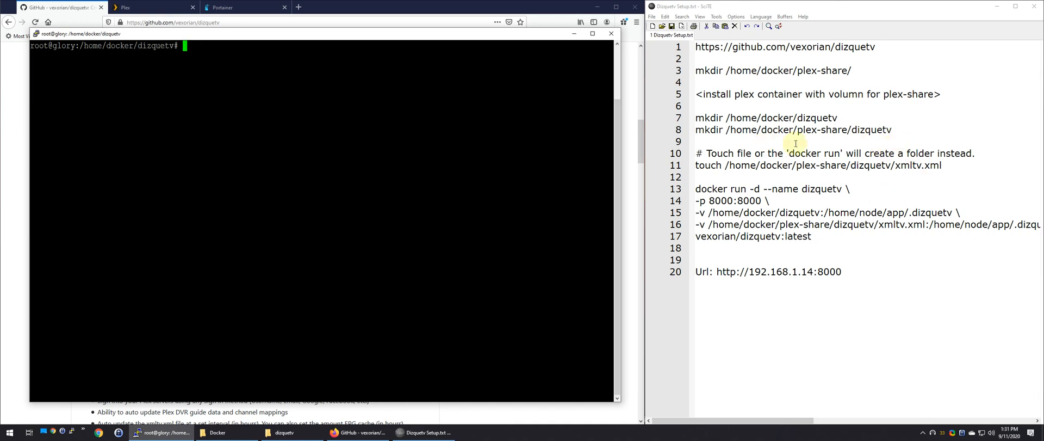
Copy the mkdir /home/docker/plex-share/dizquetv command from the notes and run it in the terminal.
drag(912, 131, 697, 131)
right_click(760, 135)
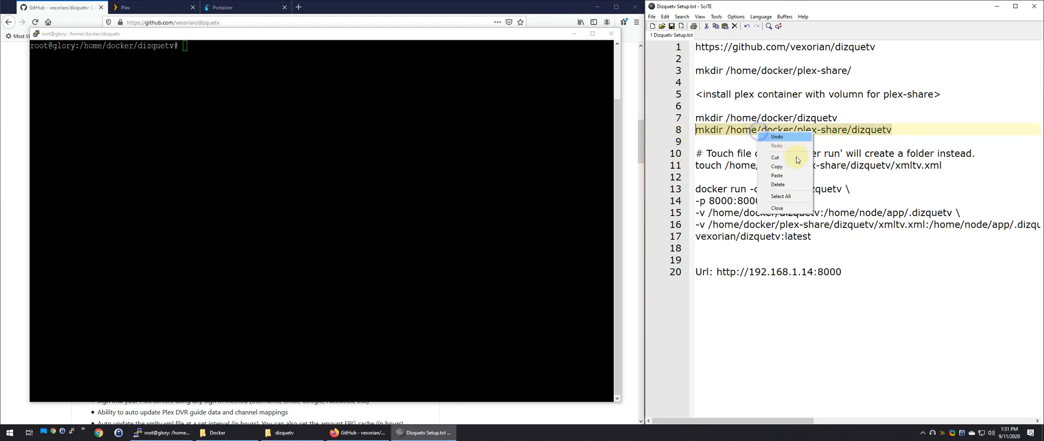
click(785, 164)
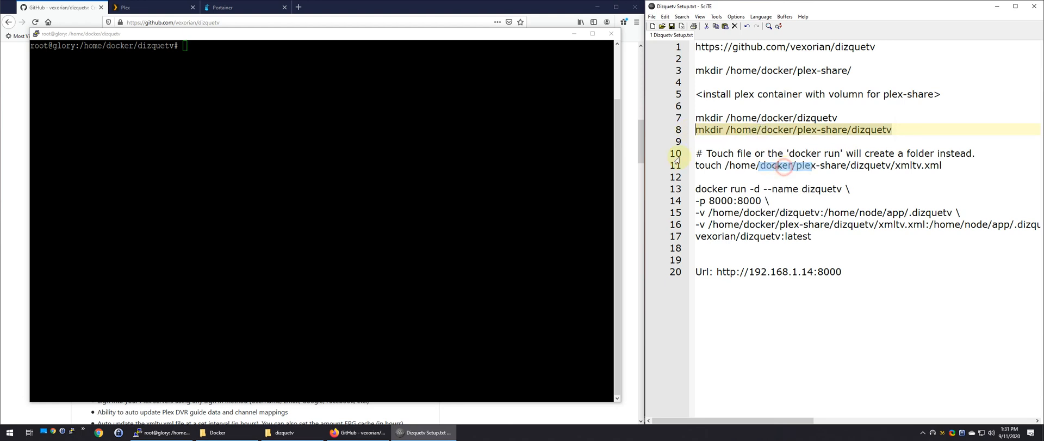
right_click(315, 136)
key(Return)
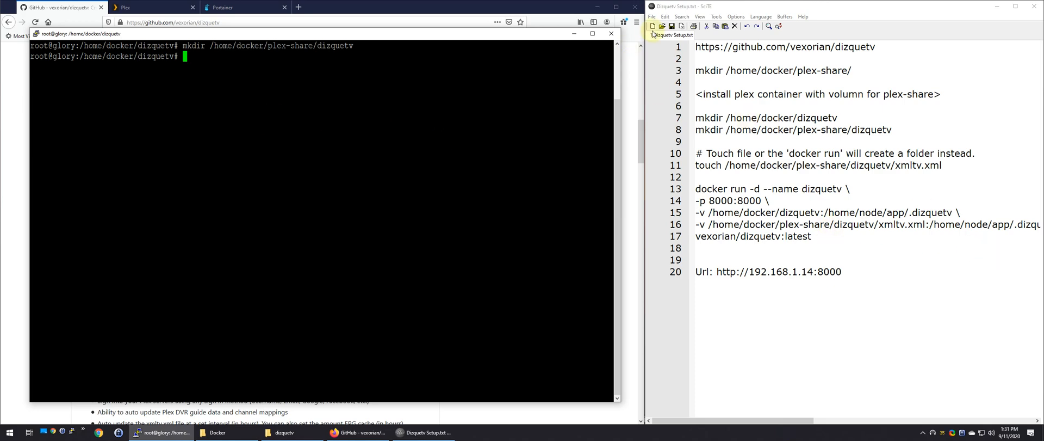
Widen the setup notes window beside the browser so more of the docker run command fits.
drag(646, 33, 583, 34)
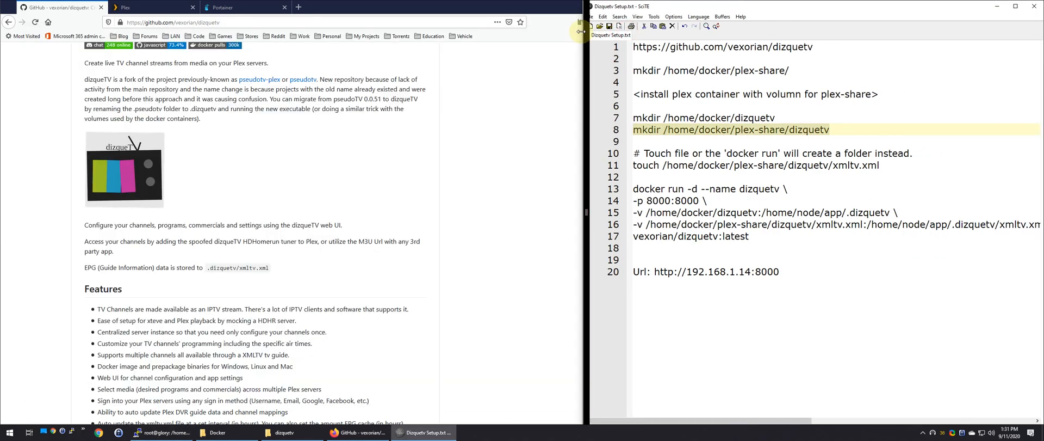
click(659, 15)
click(663, 12)
click(973, 236)
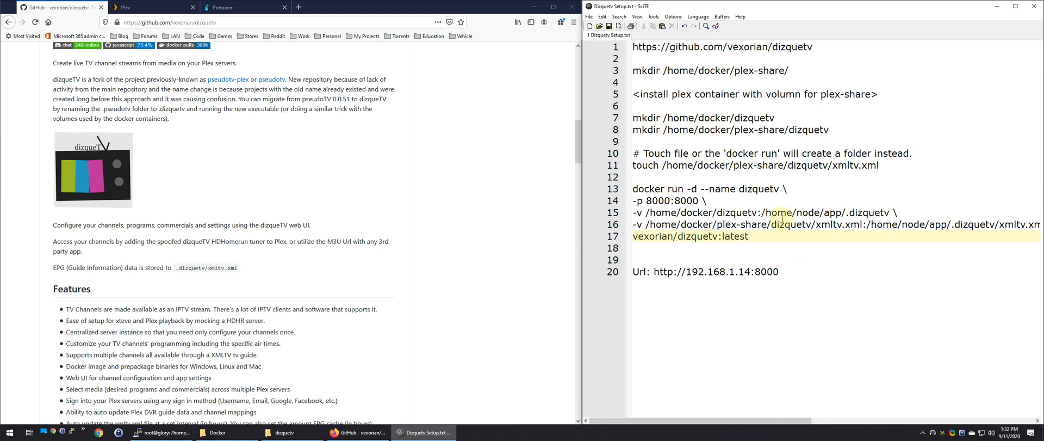
Examine the container name and the xmltv.xml volume mapping in the docker run notes.
double_click(772, 189)
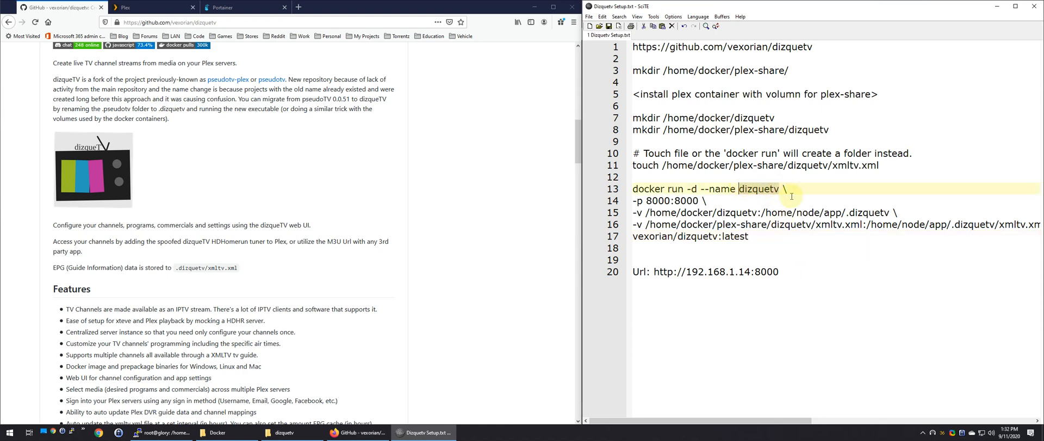
drag(862, 225, 815, 225)
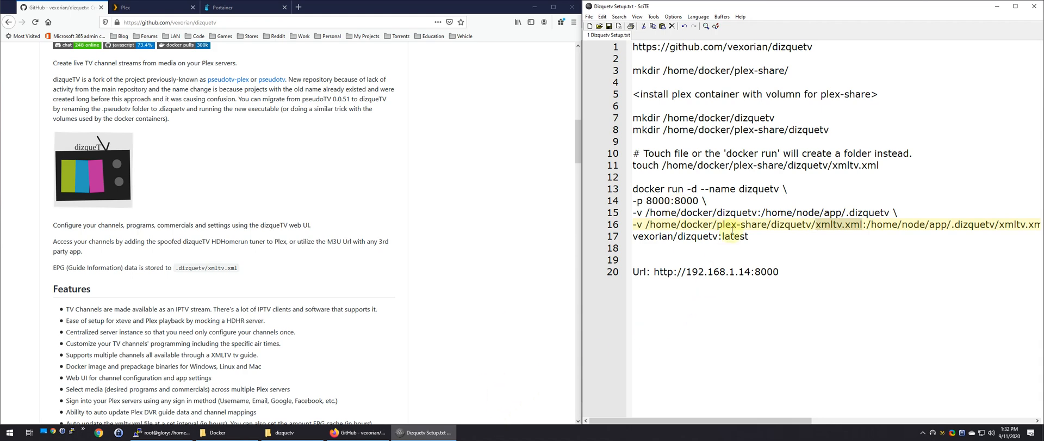
click(847, 239)
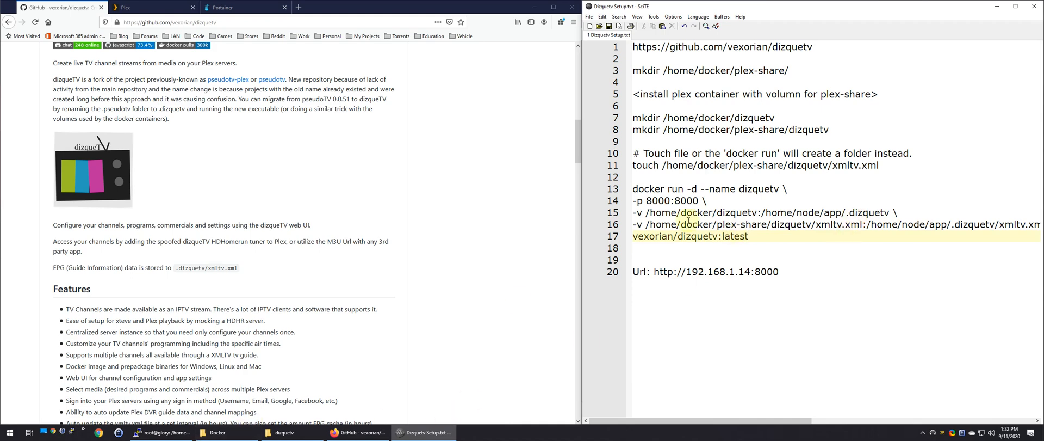
click(913, 168)
Create the empty guide file by running touch /home/docker/plex-share/dizquetv/xmltv.xml from the notes in the terminal.
click(163, 432)
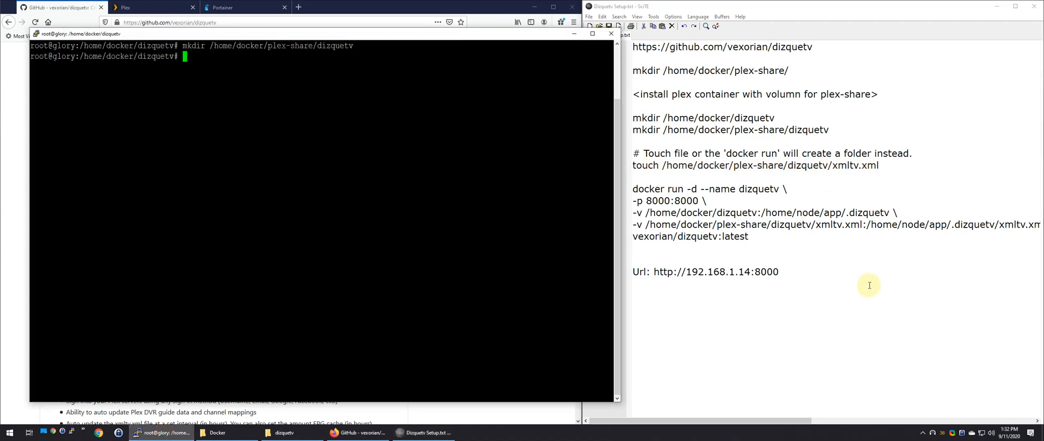
click(898, 167)
drag(897, 167, 634, 166)
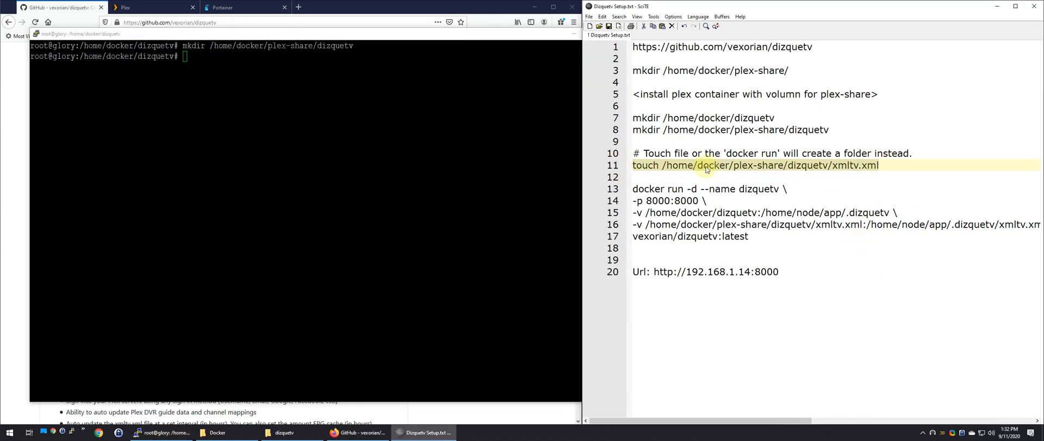
right_click(702, 168)
click(723, 201)
click(179, 98)
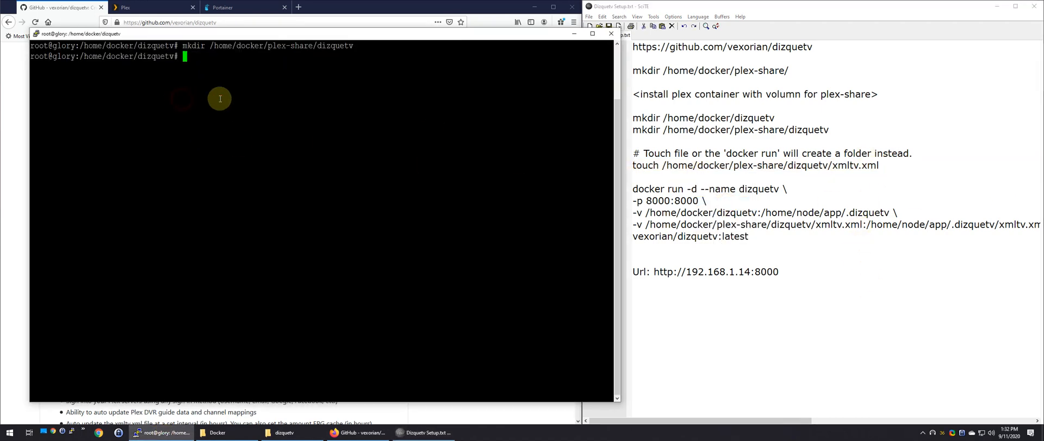
right_click(220, 71)
key(Return)
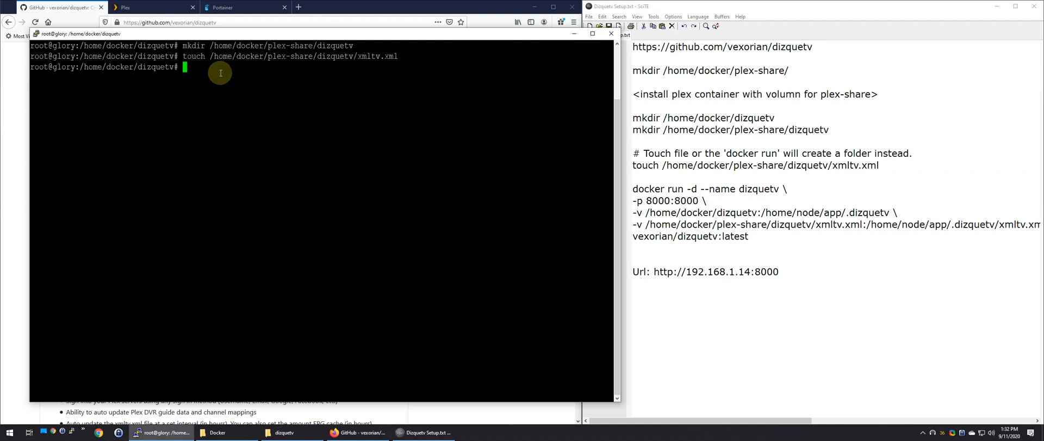
drag(399, 56, 186, 54)
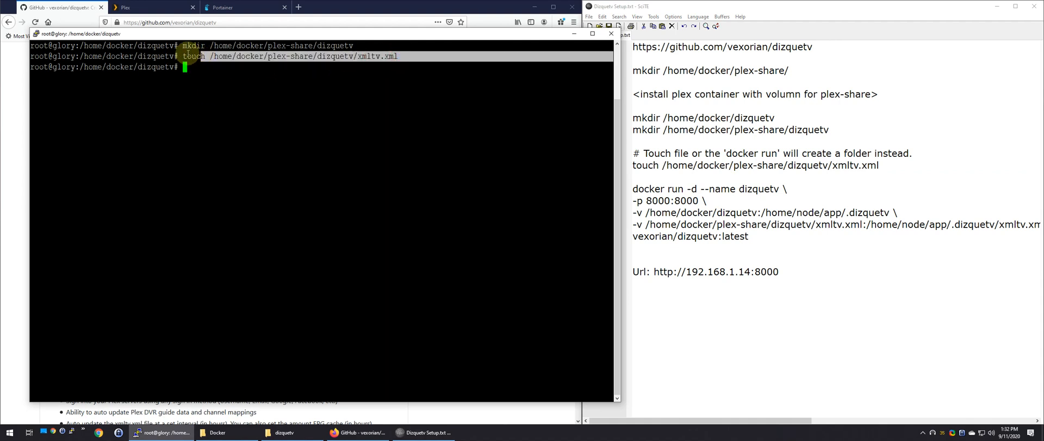
click(249, 92)
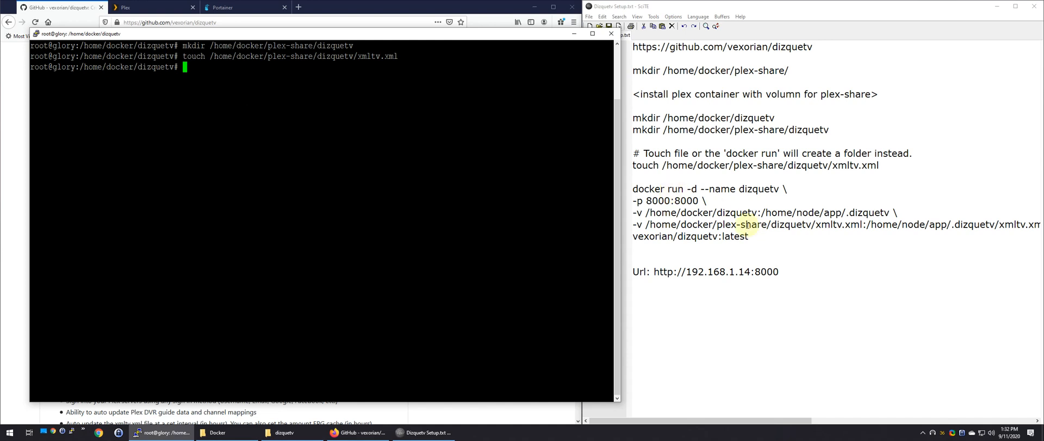
Start the dizquetv container with the notes' full docker run command, using port 8000:8000, both volume mappings and the vexorian/dizquetv:latest image.
drag(864, 224, 632, 188)
right_click(689, 216)
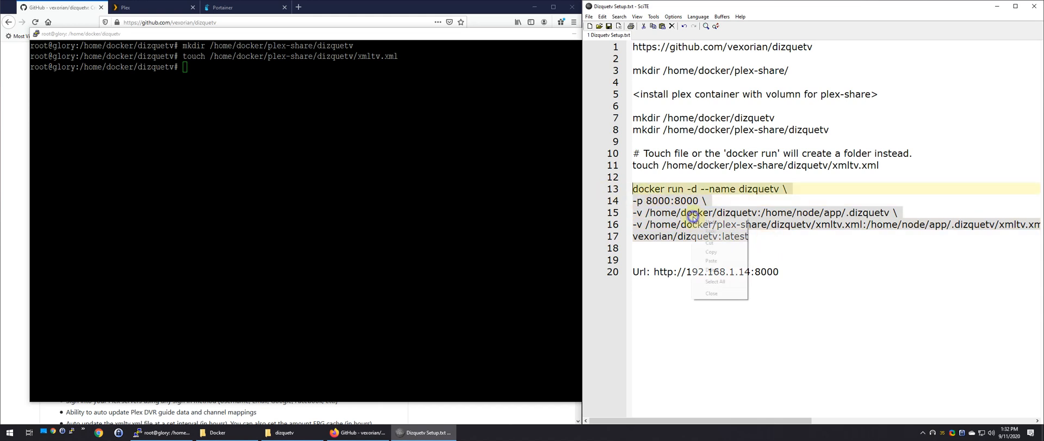
click(721, 251)
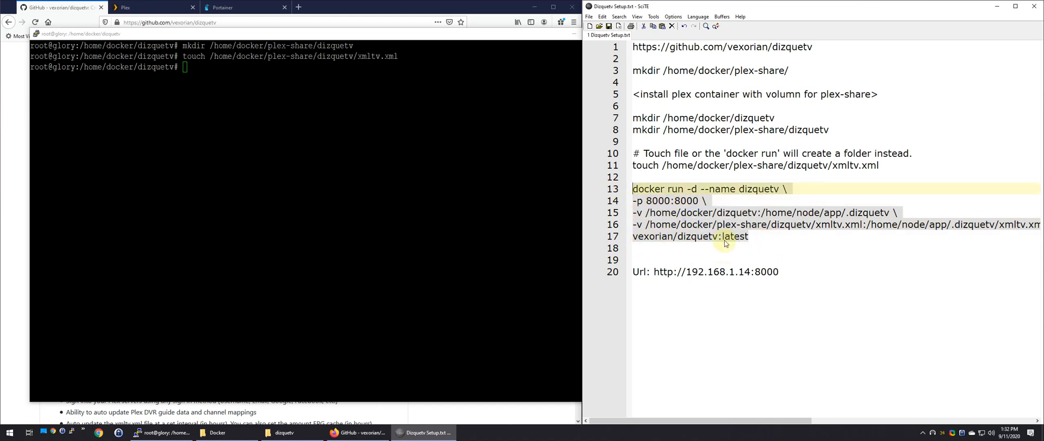
click(281, 163)
right_click(237, 107)
key(Return)
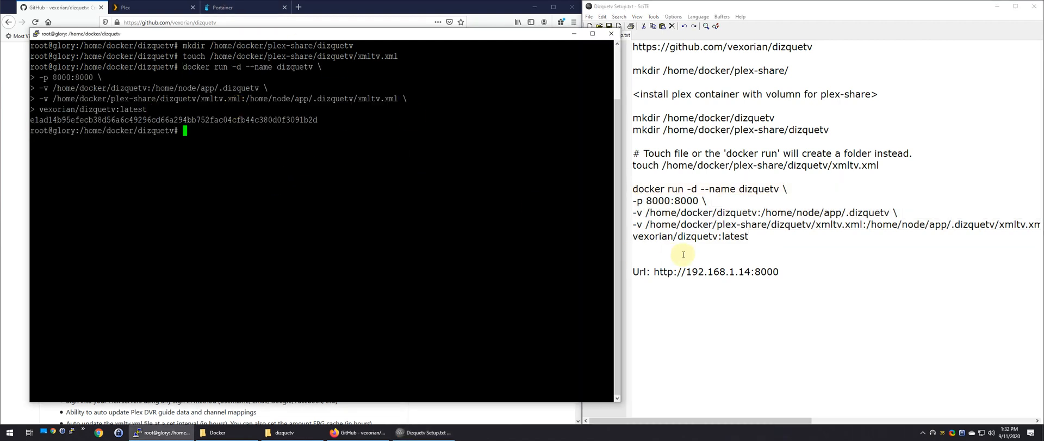
click(797, 274)
drag(656, 277, 655, 275)
click(197, 22)
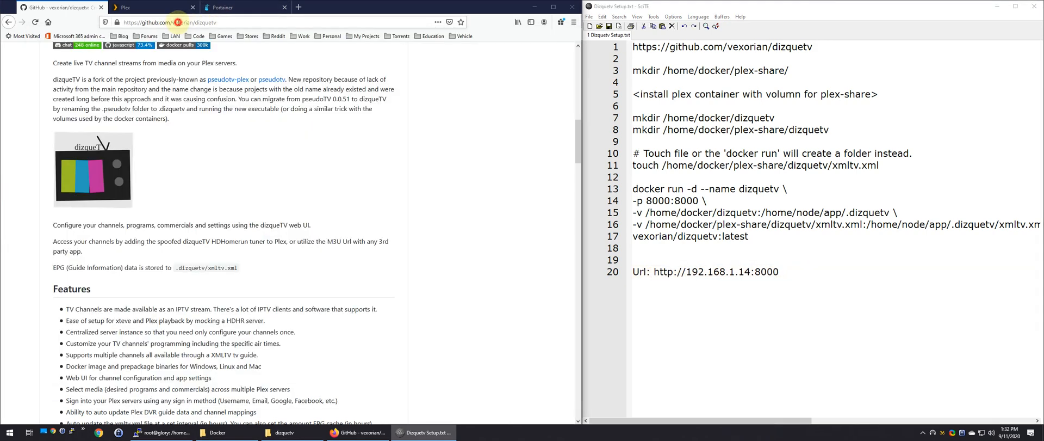
click(298, 8)
key(ctrl+v)
key(Return)
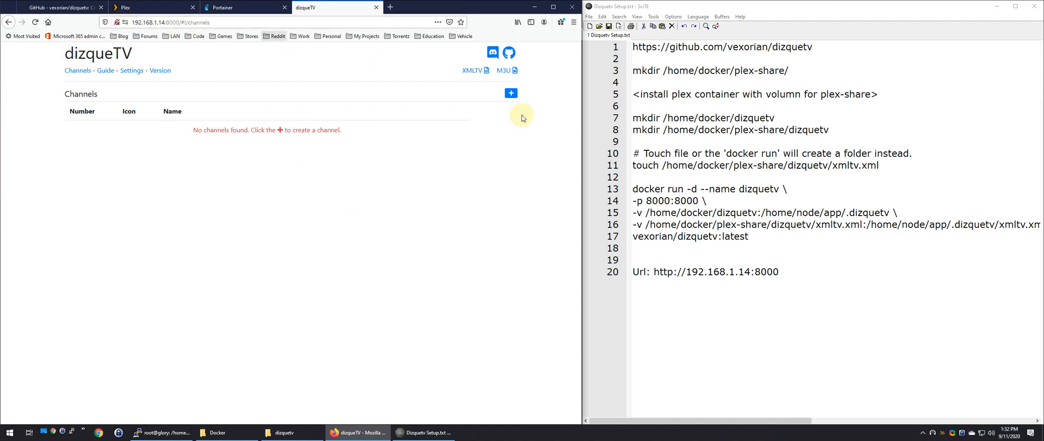
Check the host port 8000 in the docker run notes and open the dizqueTV settings page.
click(646, 234)
drag(671, 201, 647, 200)
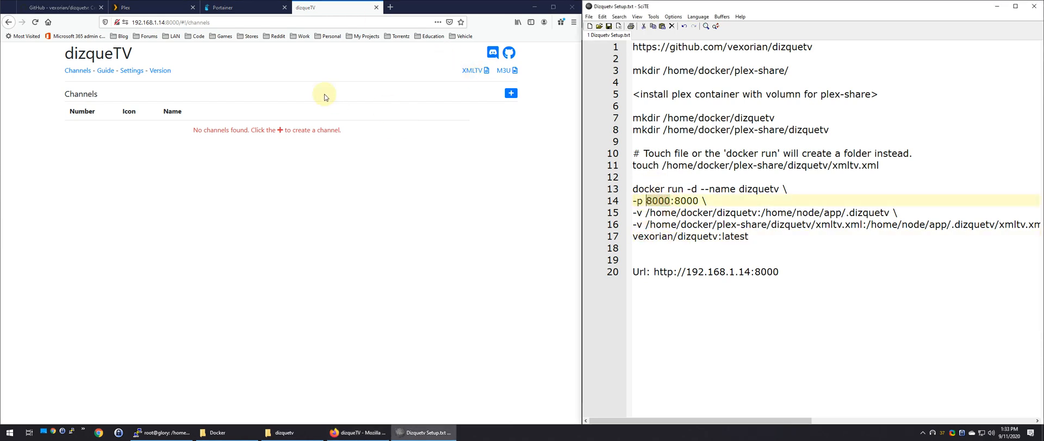
click(136, 73)
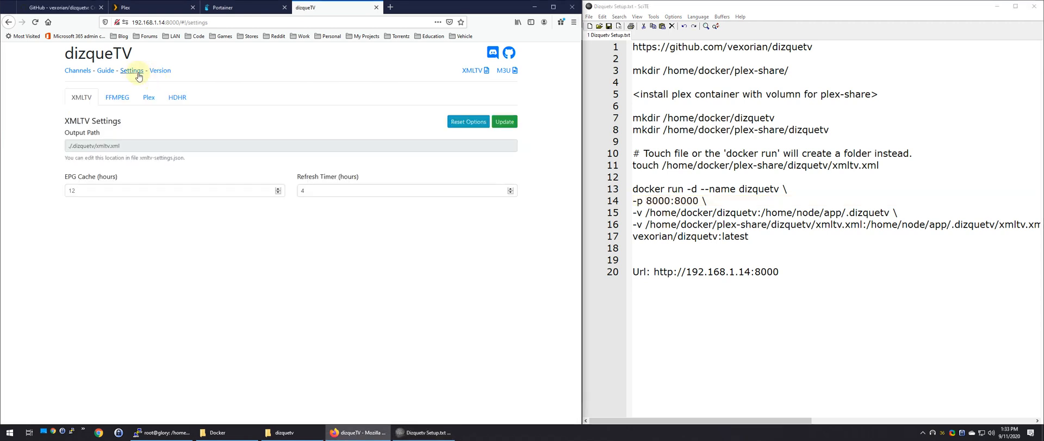
Check the Plex server settings, then create a new channel named MyTV.
click(149, 98)
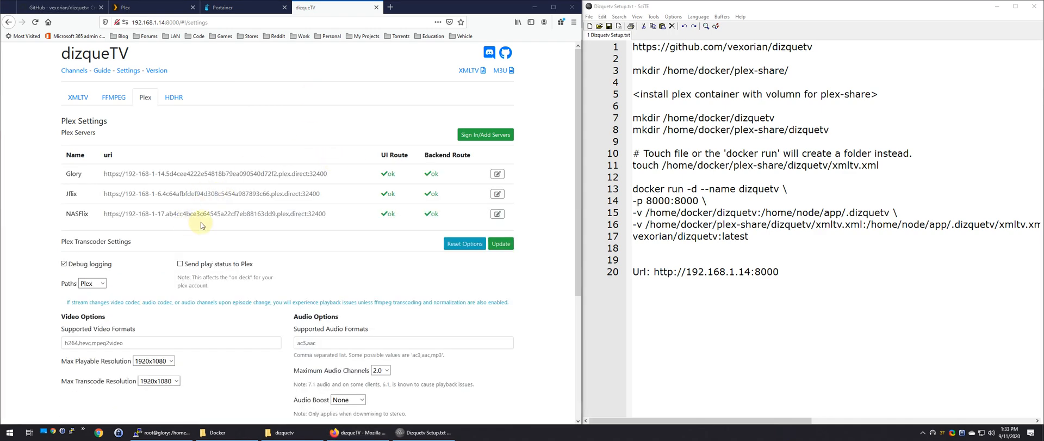
click(75, 71)
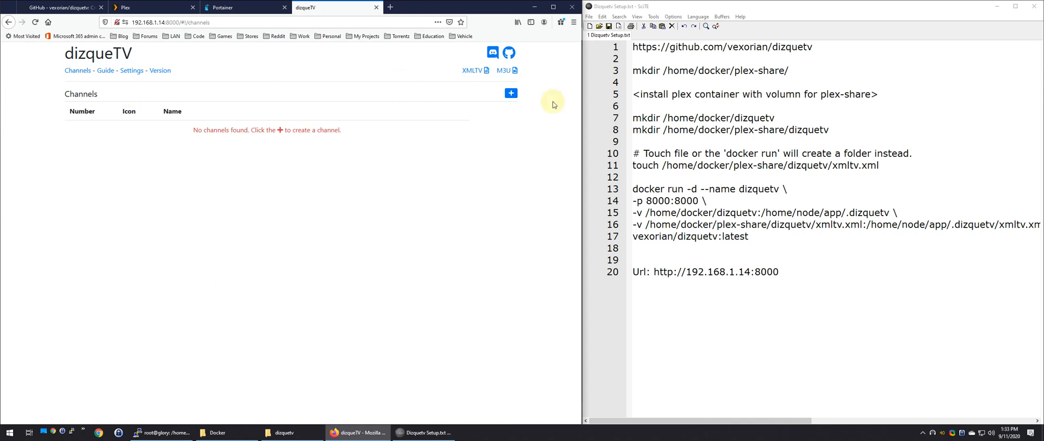
click(512, 95)
click(112, 130)
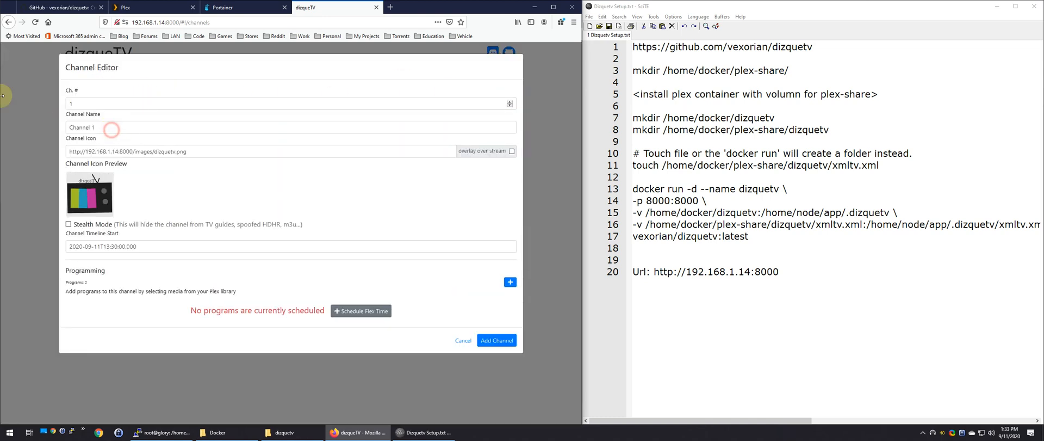
click(120, 127)
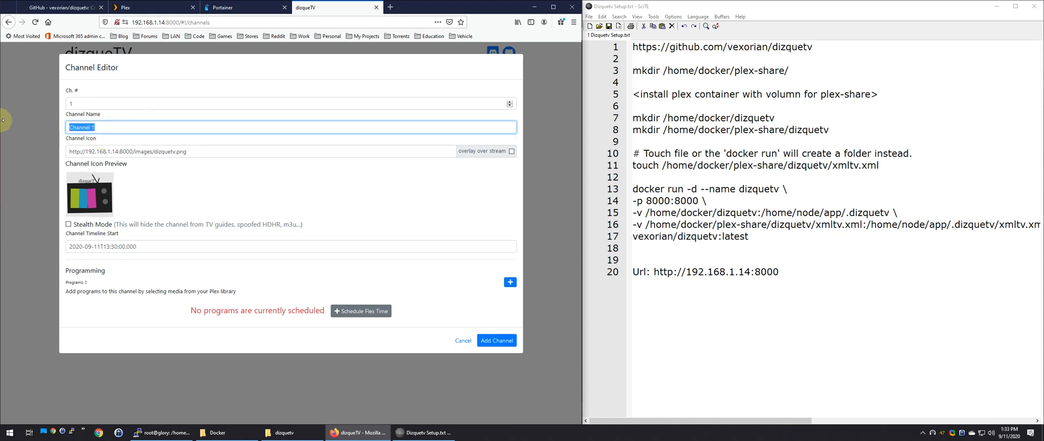
text(MyTV)
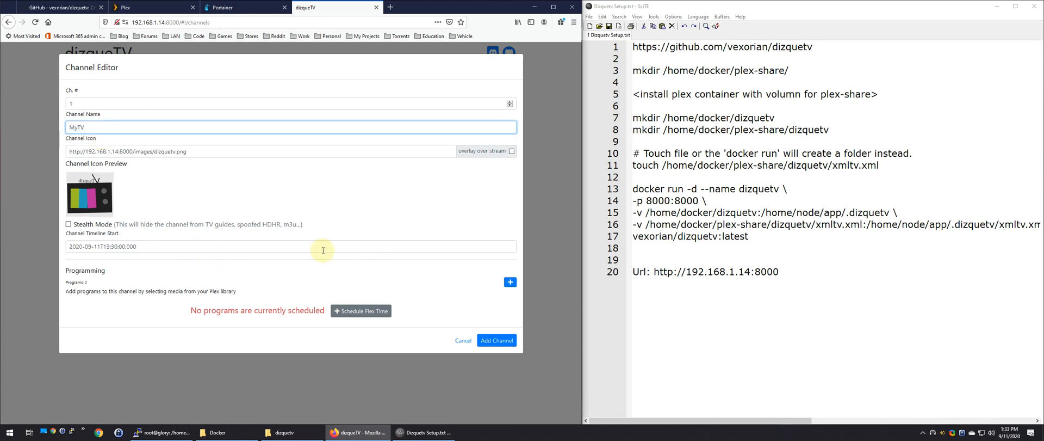
click(268, 228)
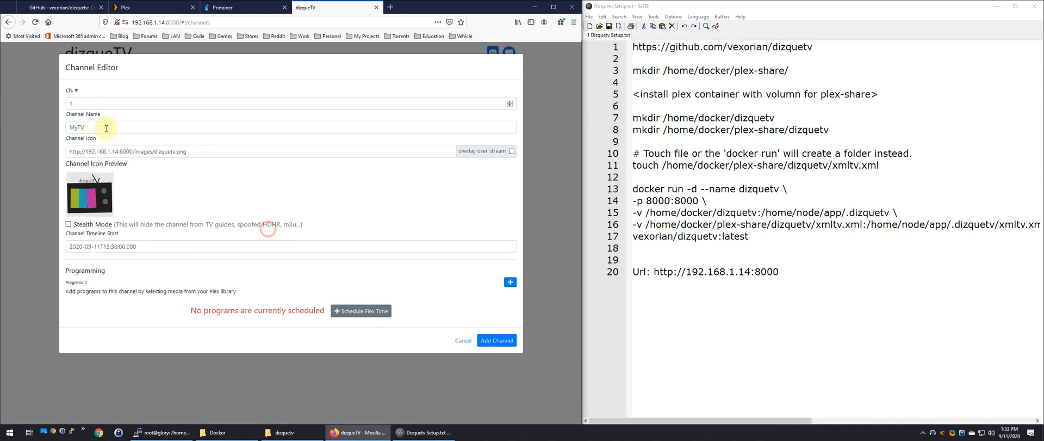
Enable the channel icon overlay over the stream and set its position to Bottom Right.
click(512, 151)
click(131, 248)
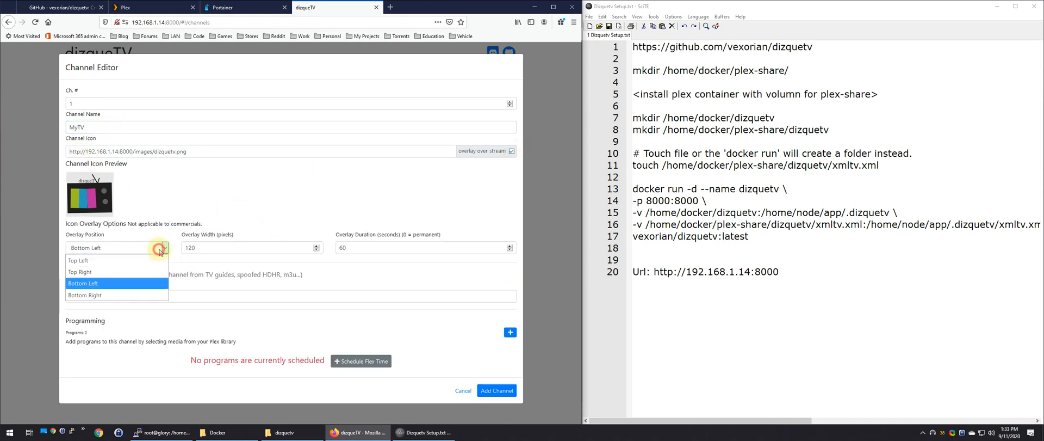
click(90, 267)
click(87, 249)
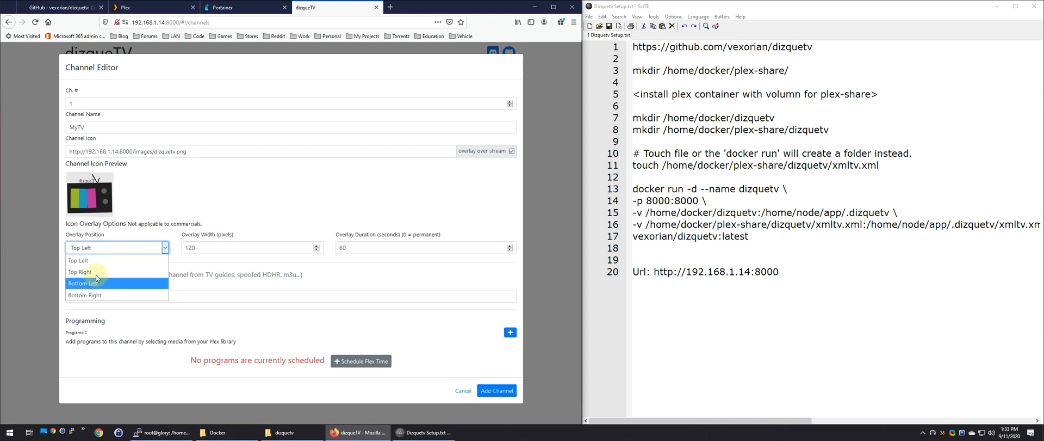
click(90, 259)
click(97, 295)
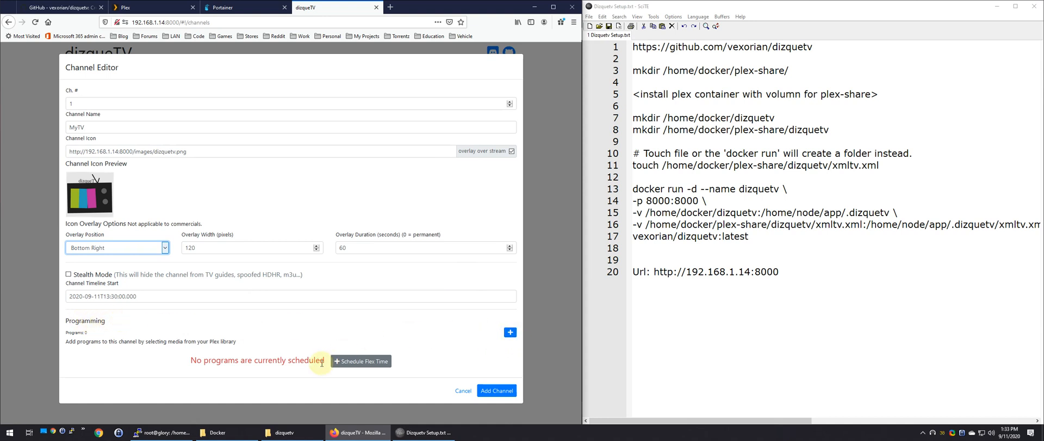
Add Highway Thru Hell, Fat Guys in the Woods and North Woods Law from Glory's Documentary & Reality TV Series library to the channel's programming.
click(509, 333)
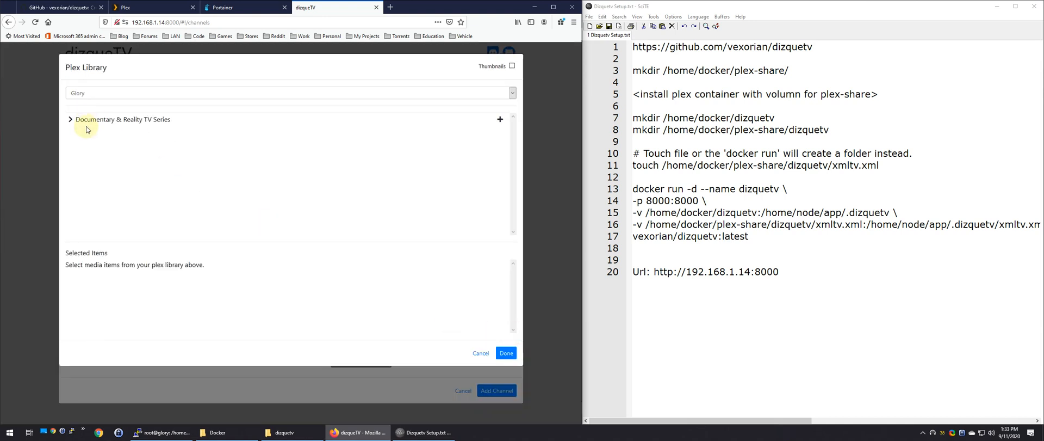
click(70, 119)
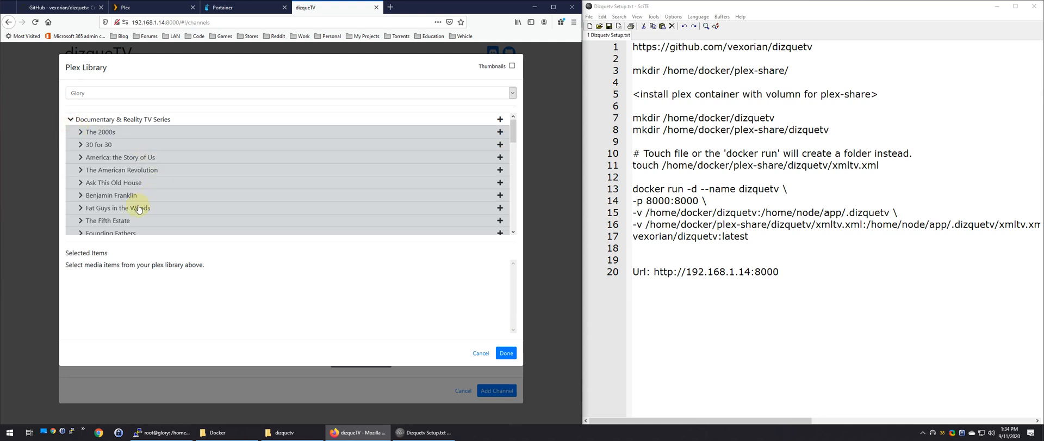
scroll(139, 209, down, 2)
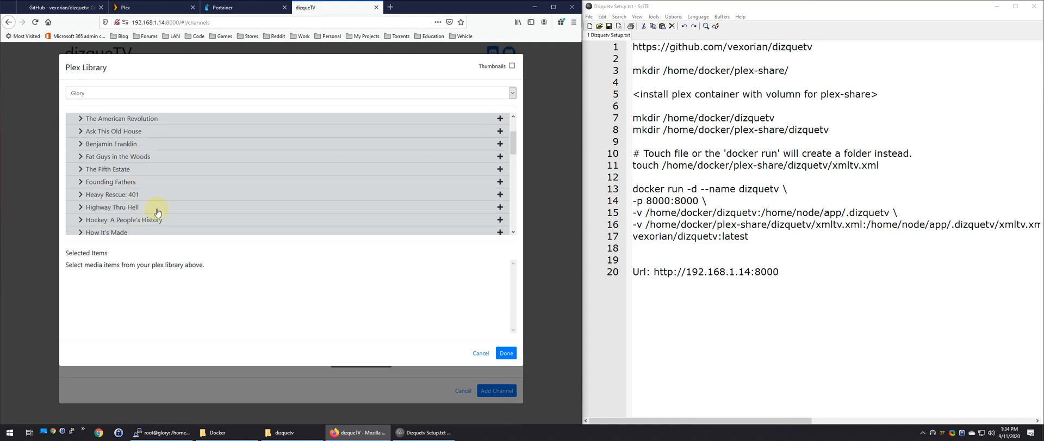
scroll(158, 212, down, 2)
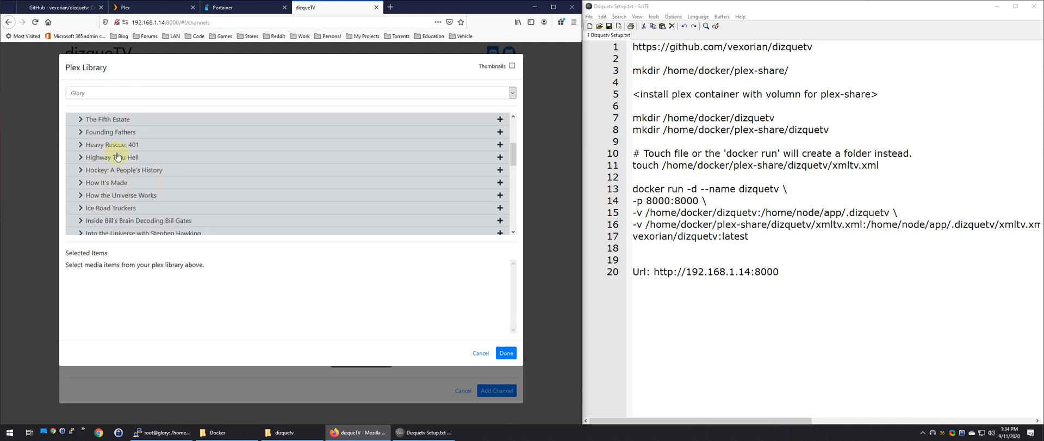
click(500, 157)
scroll(148, 175, up, 1)
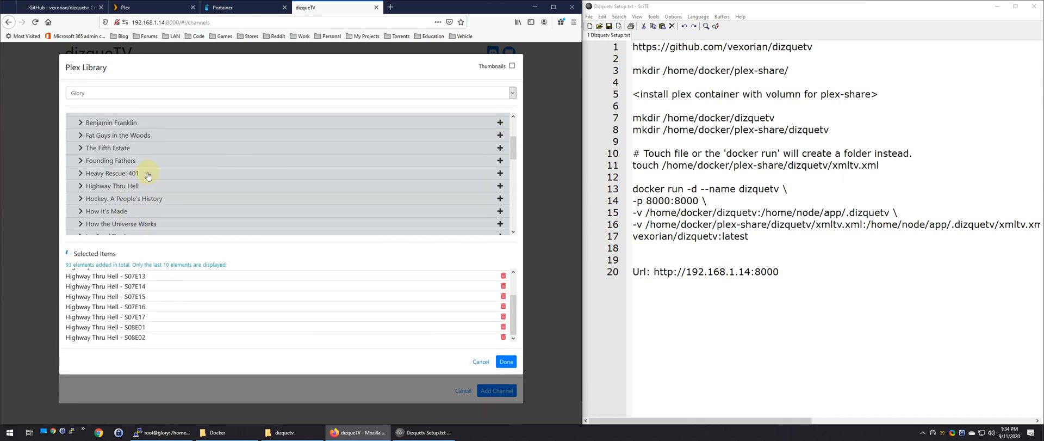
scroll(148, 175, up, 1)
click(500, 157)
scroll(288, 182, down, 5)
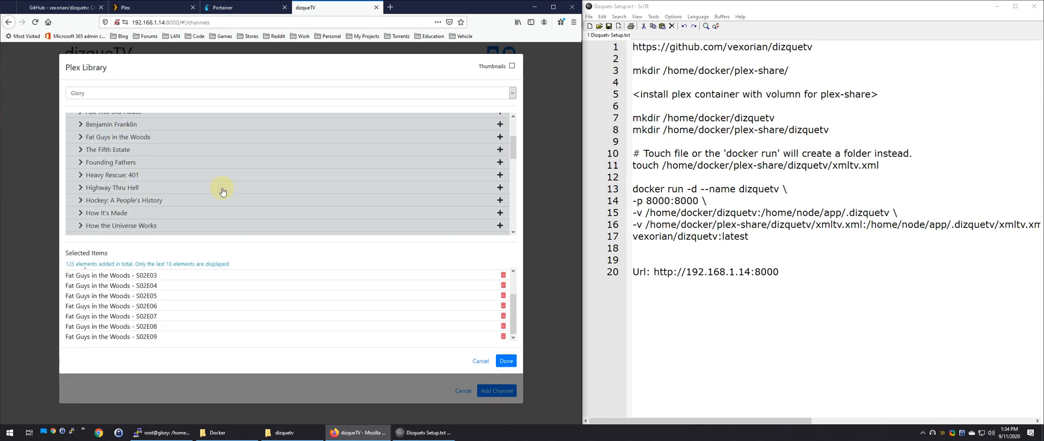
scroll(136, 166, down, 2)
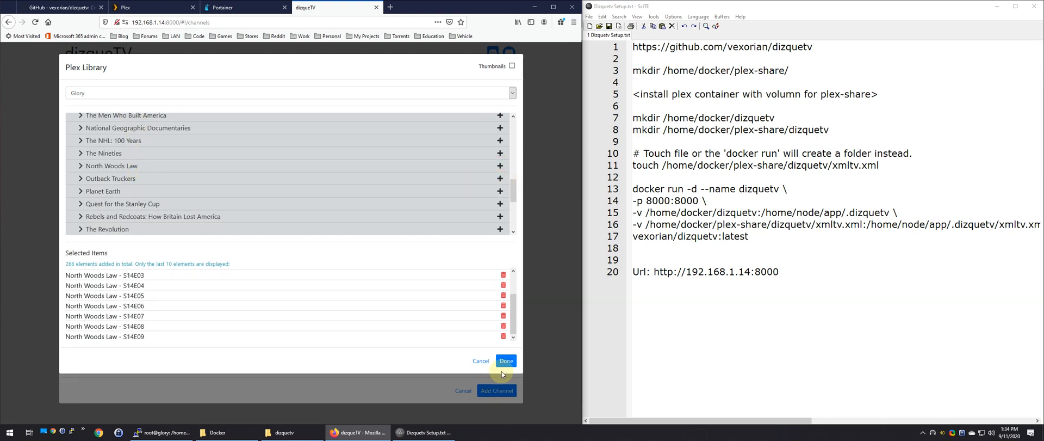
click(507, 365)
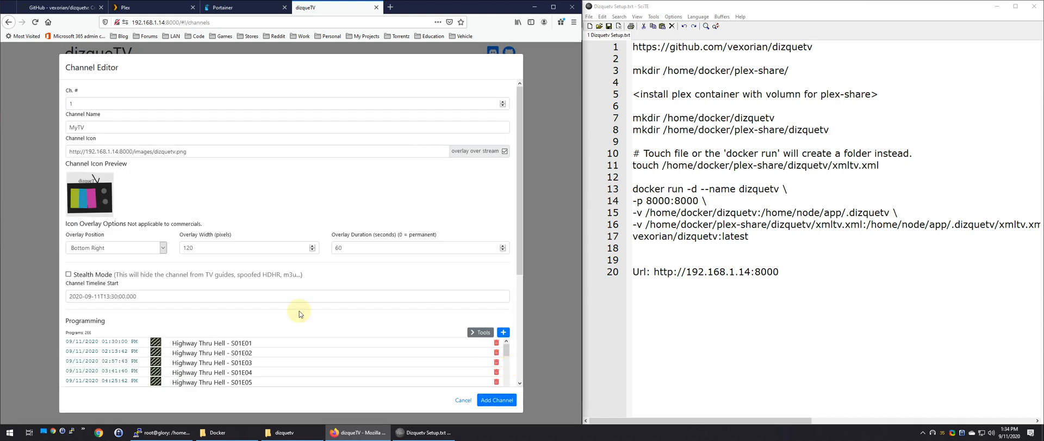
Block-shuffle the channel's programs several times with Randomize enabled and a block size of 1, and add the channel.
click(481, 335)
scroll(400, 272, down, 5)
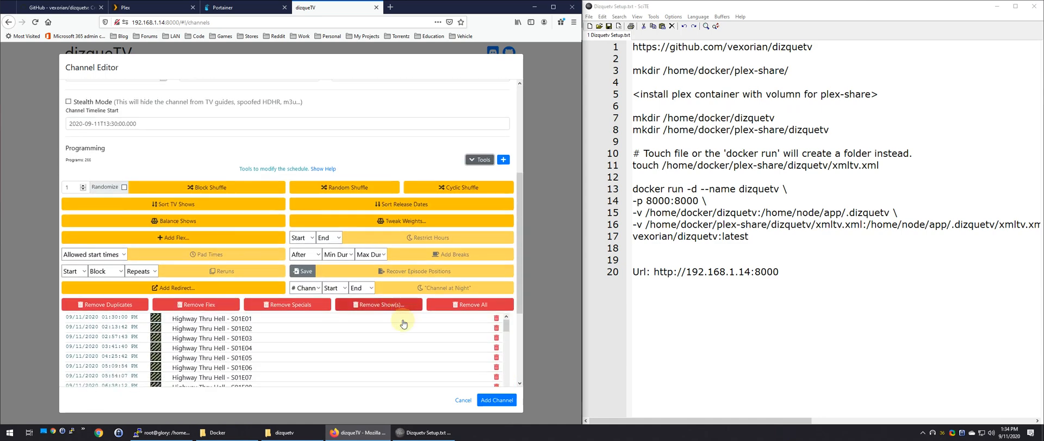
scroll(296, 299, up, 2)
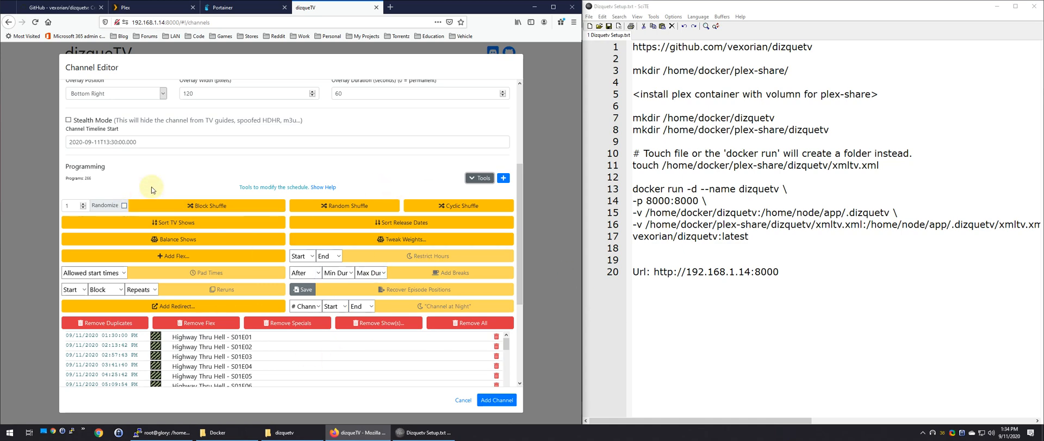
click(124, 206)
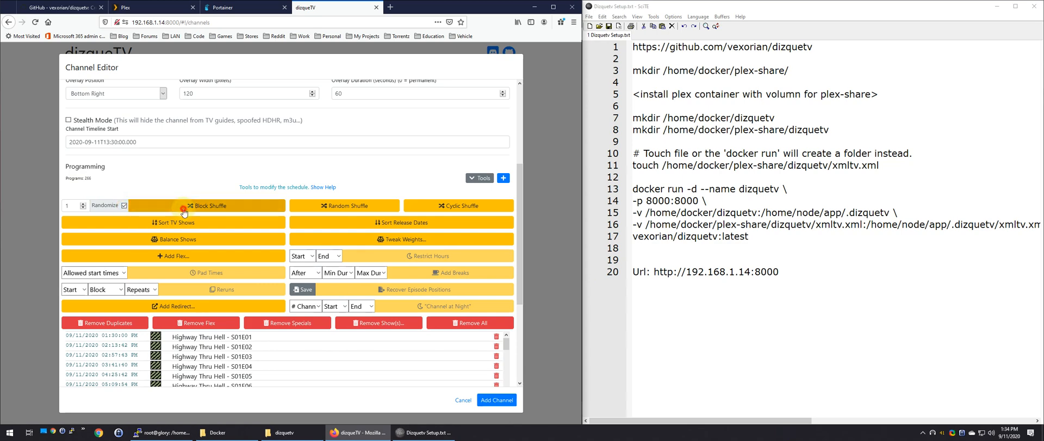
click(218, 207)
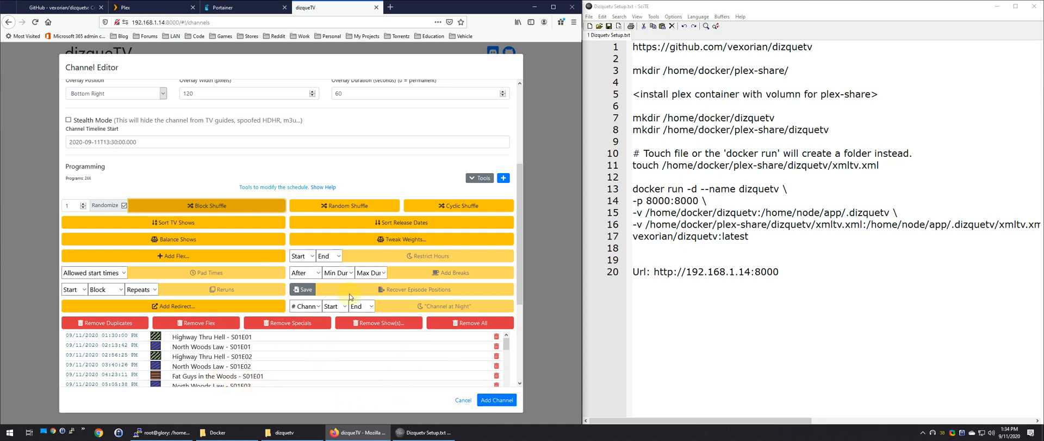
click(185, 208)
click(185, 208)
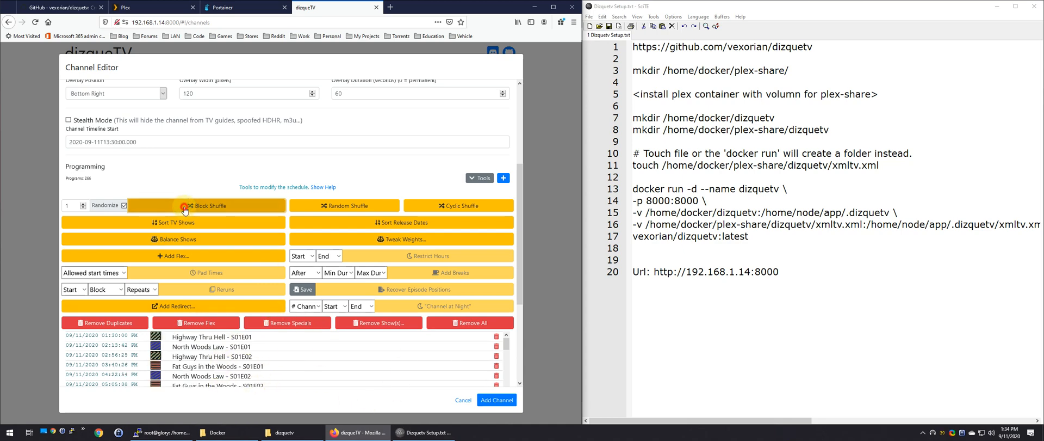
click(185, 208)
click(185, 208)
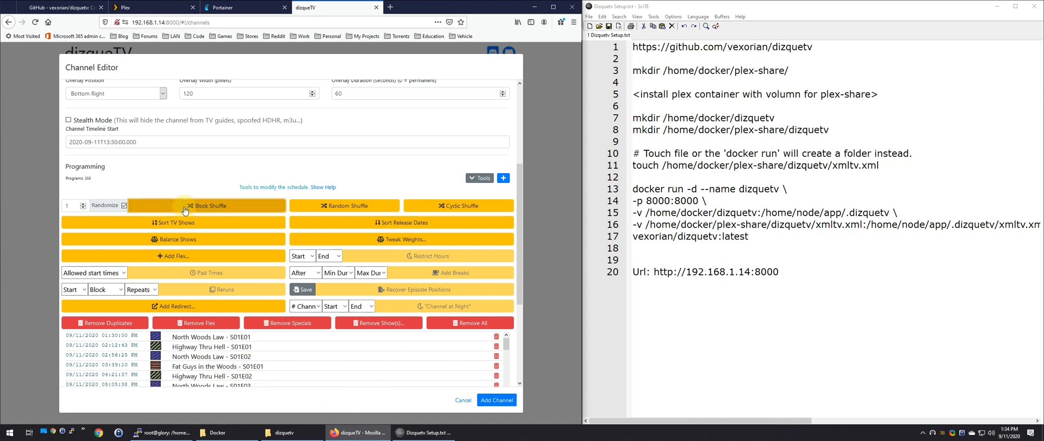
click(496, 402)
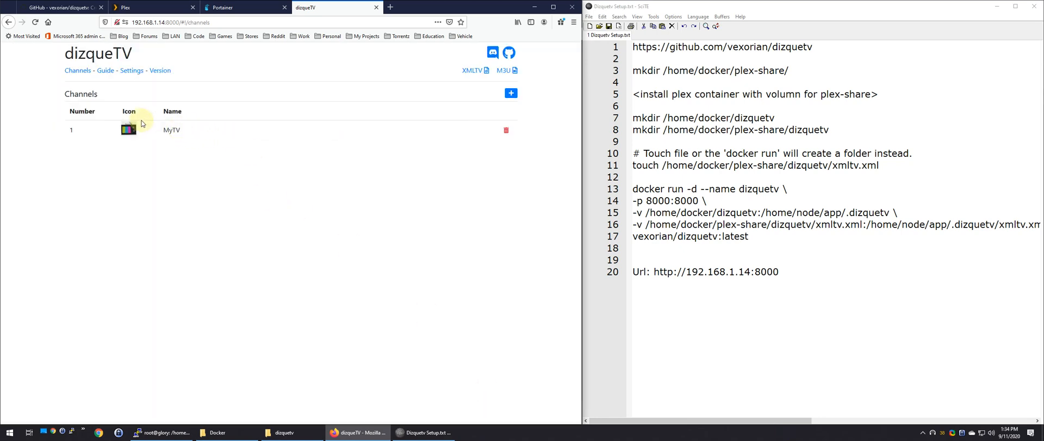
Examine the TV guide's schedule for the new channel, moving forward through the time slots and back to the start.
click(105, 70)
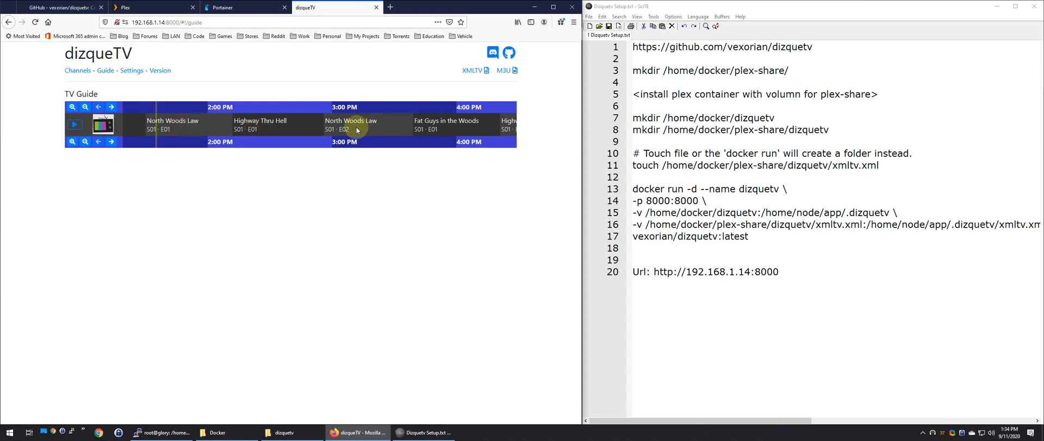
click(519, 123)
click(112, 108)
click(112, 107)
click(112, 107)
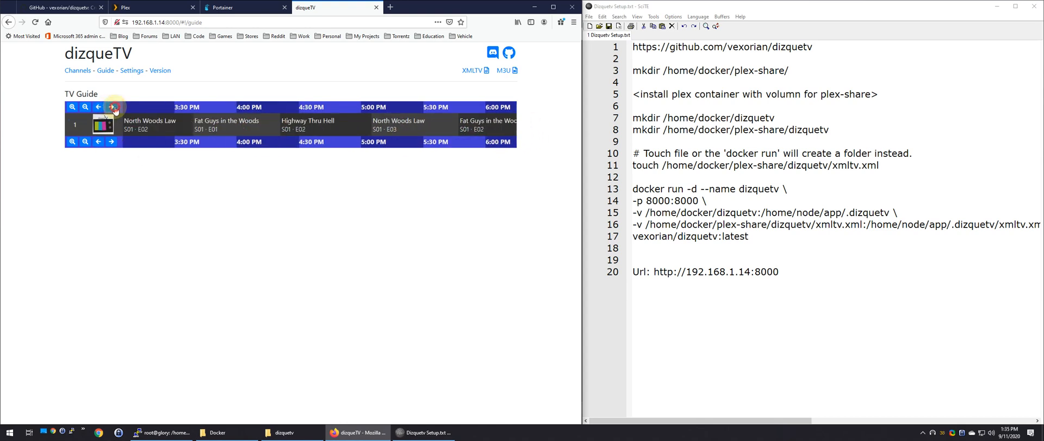
click(112, 108)
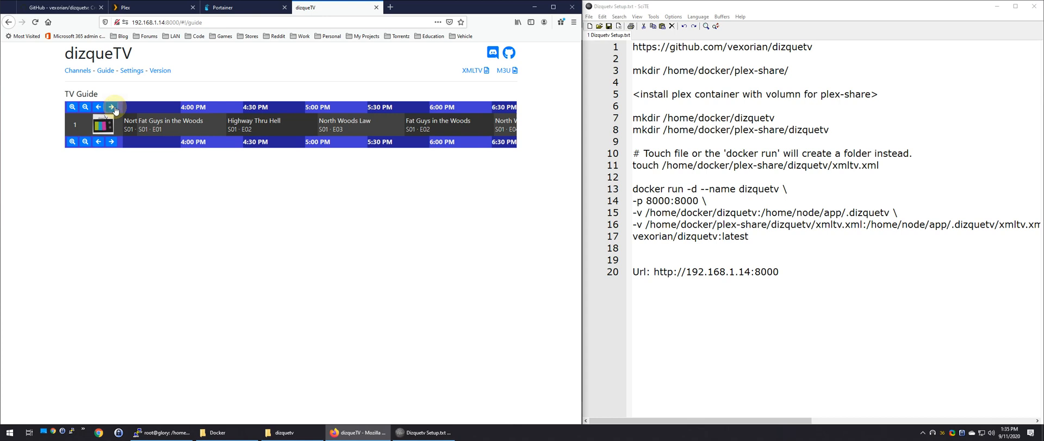
click(98, 107)
click(98, 107)
click(98, 107)
click(97, 107)
click(98, 107)
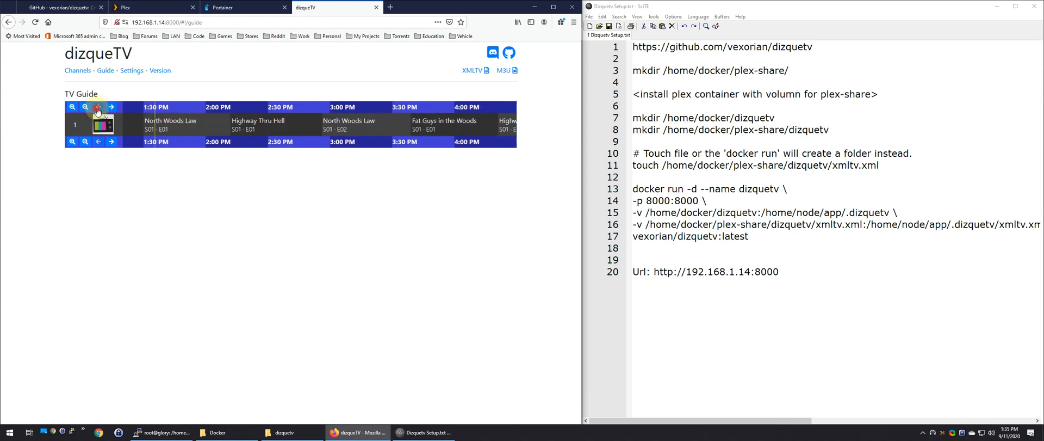
View dizqueTV's XMLTV settings, switch to Plex and start the Live TV & DVR setup on the Glory server.
click(141, 74)
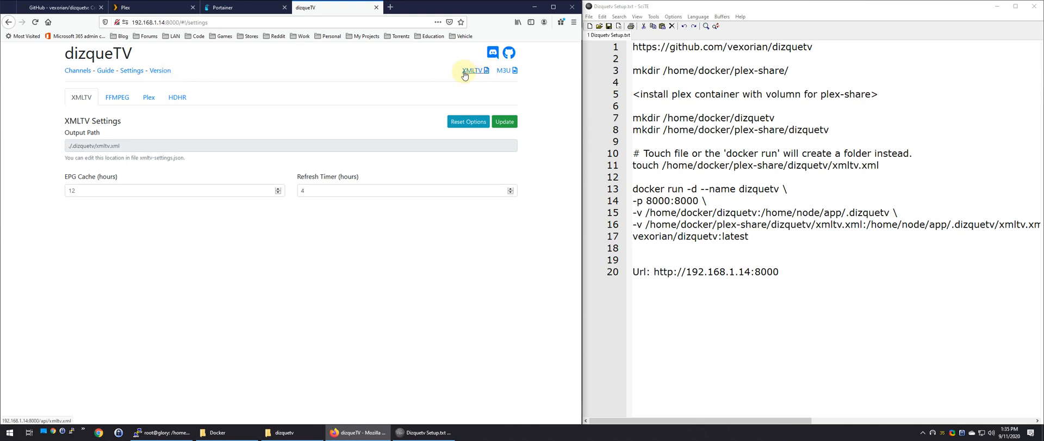
click(128, 7)
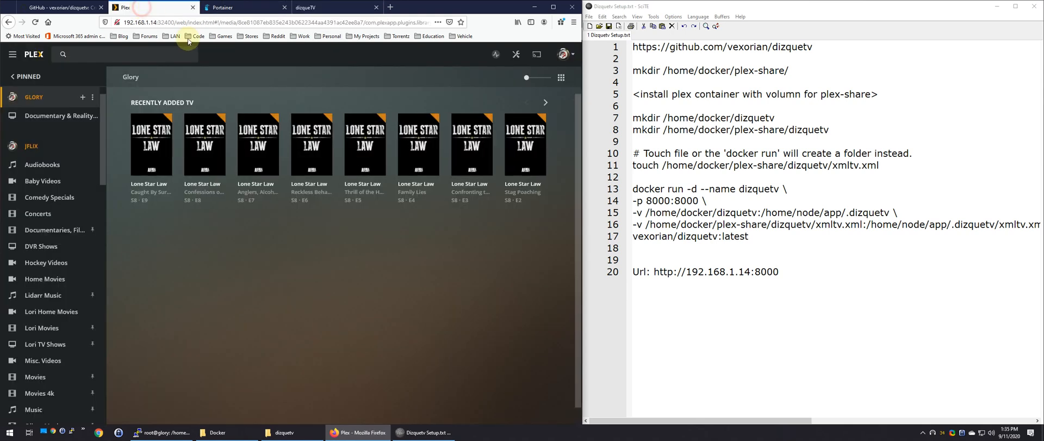
click(517, 54)
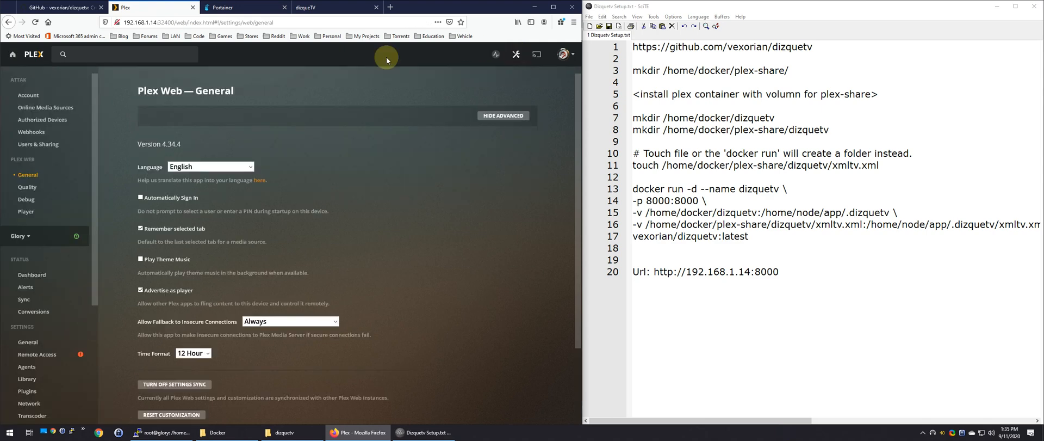
scroll(34, 383, down, 3)
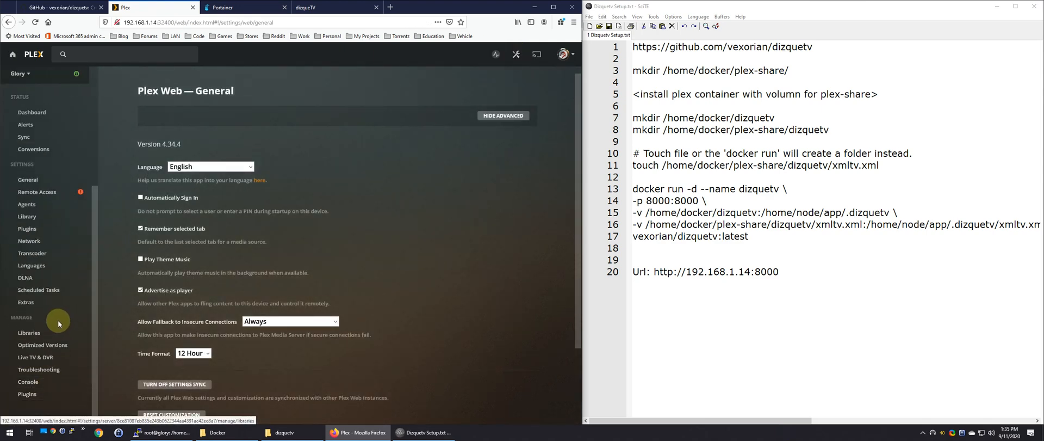
click(42, 361)
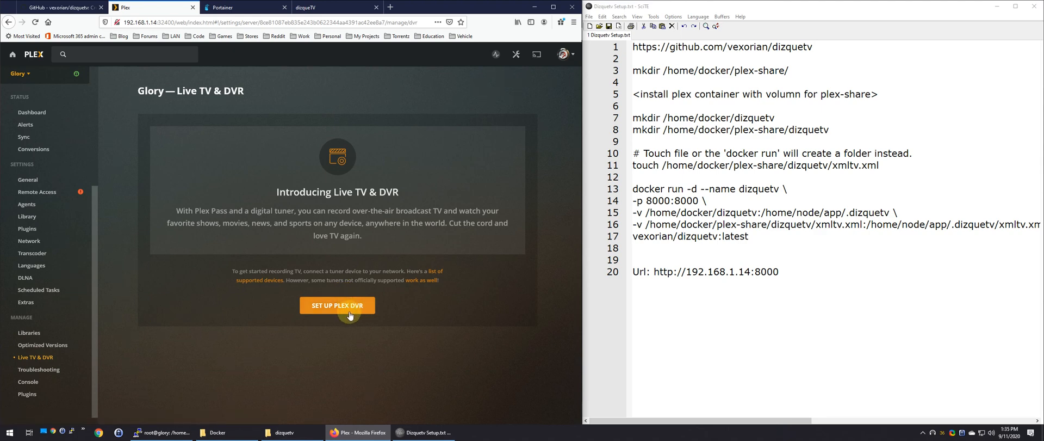
click(342, 307)
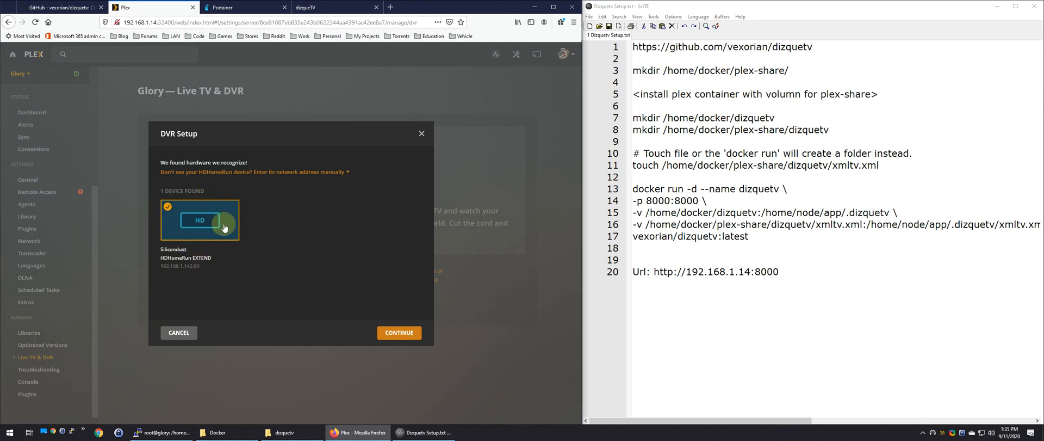
click(205, 172)
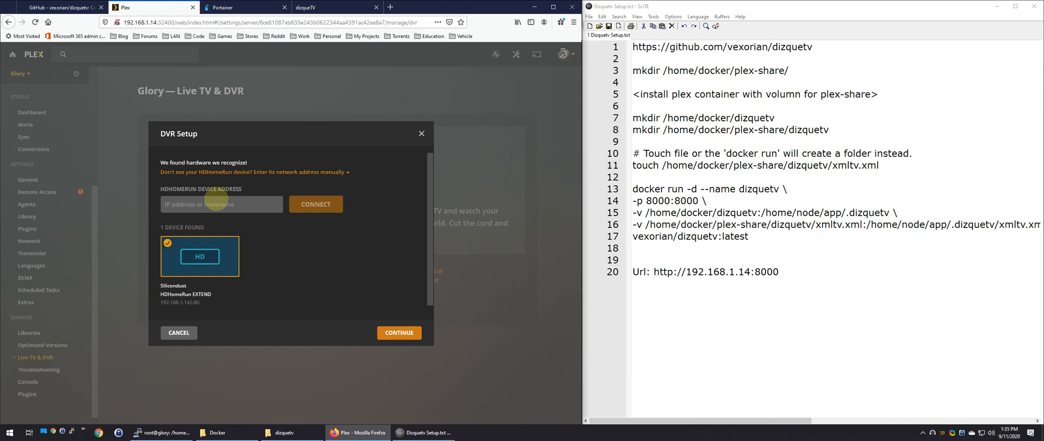
click(308, 8)
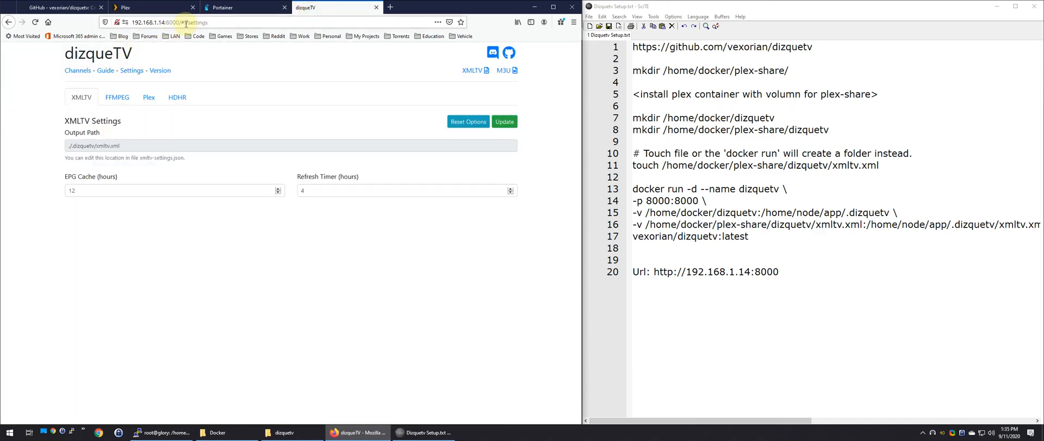
drag(181, 21, 133, 22)
key(ctrl+c)
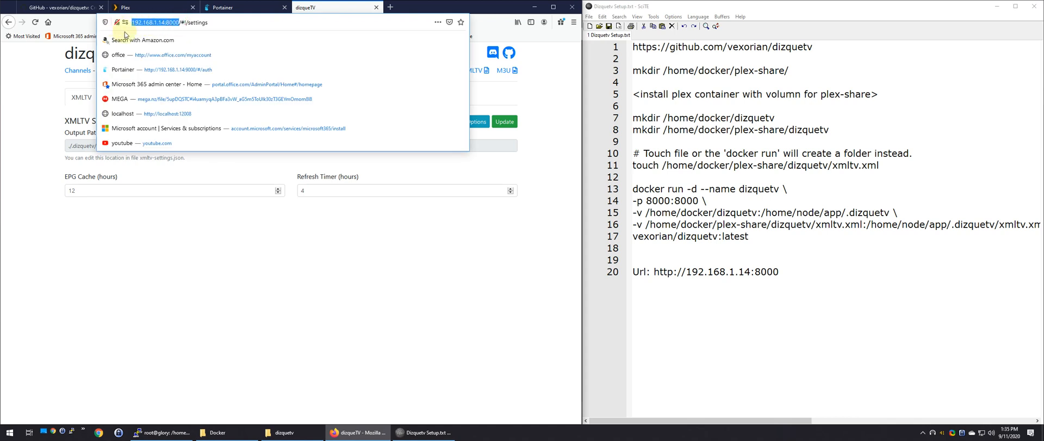
click(161, 11)
click(223, 204)
key(ctrl+v)
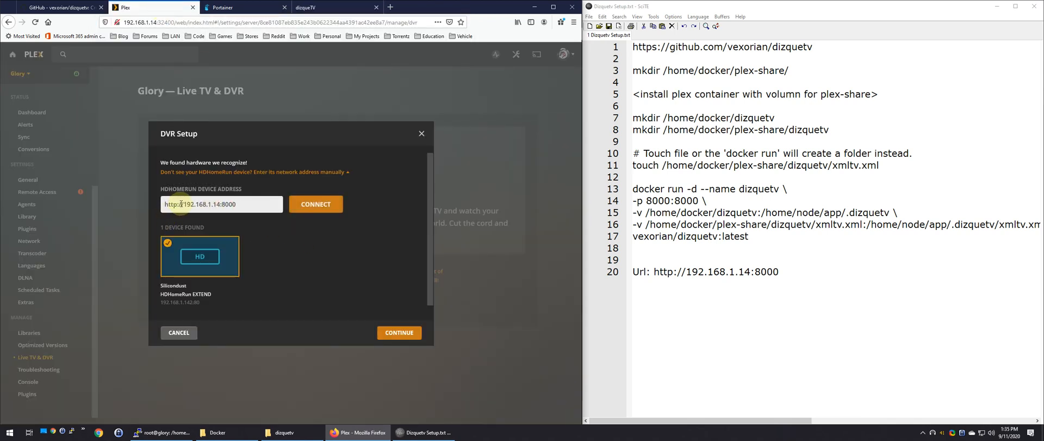
drag(184, 204, 163, 206)
key(BackSpace)
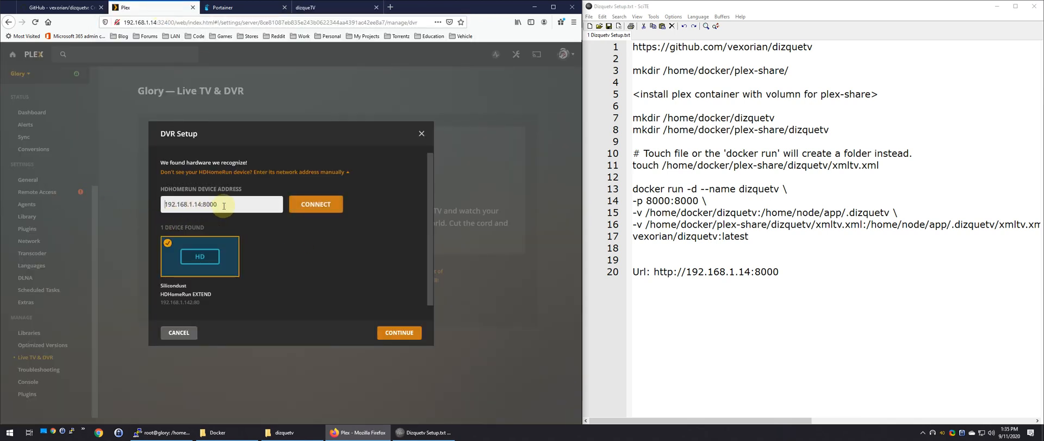
click(314, 205)
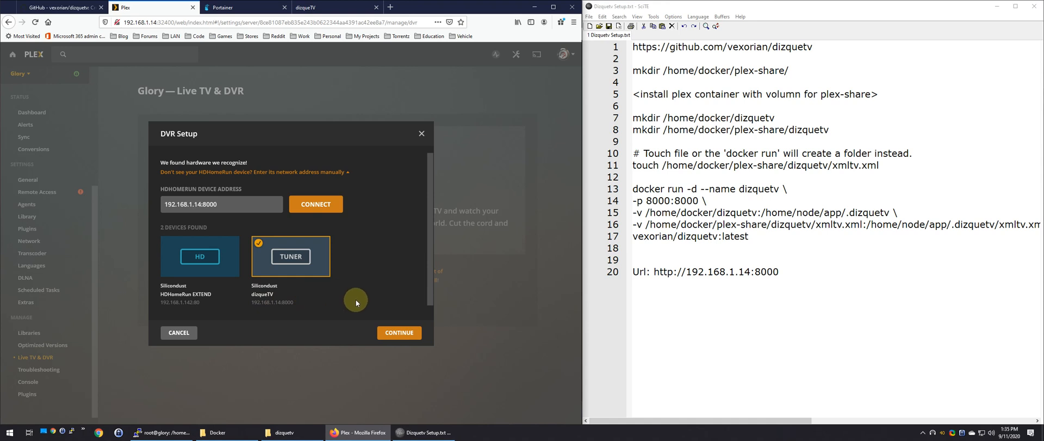
click(391, 333)
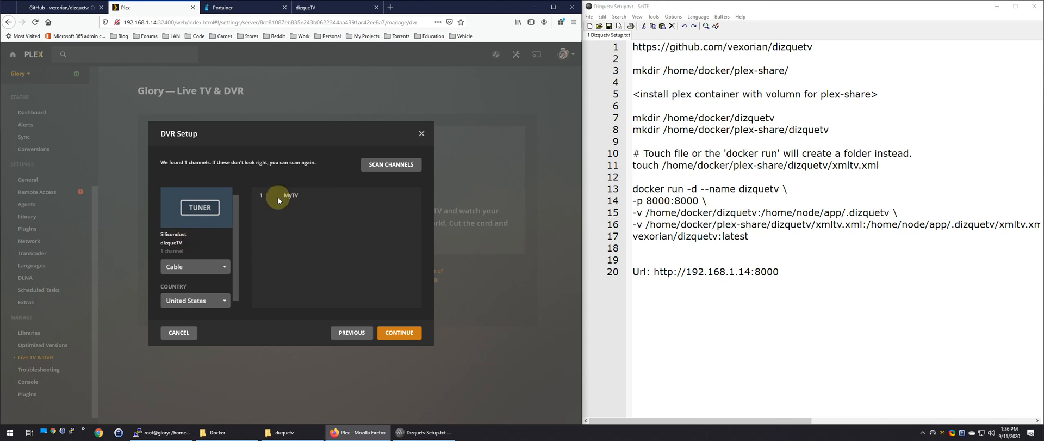
Accept the tuner's MyTV channel and use the XMLTV guide at /plex-share/dizquetv/xmltv.xml instead of a postal code.
drag(279, 201, 292, 196)
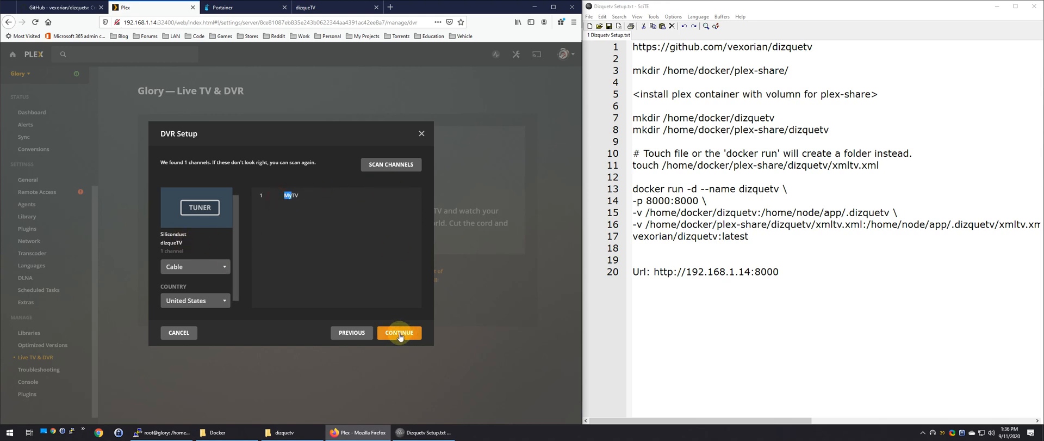
click(400, 335)
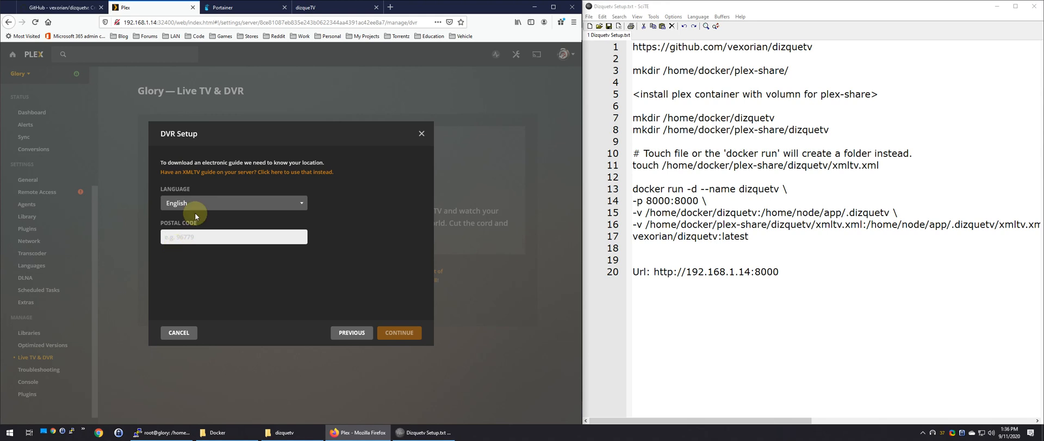
click(205, 173)
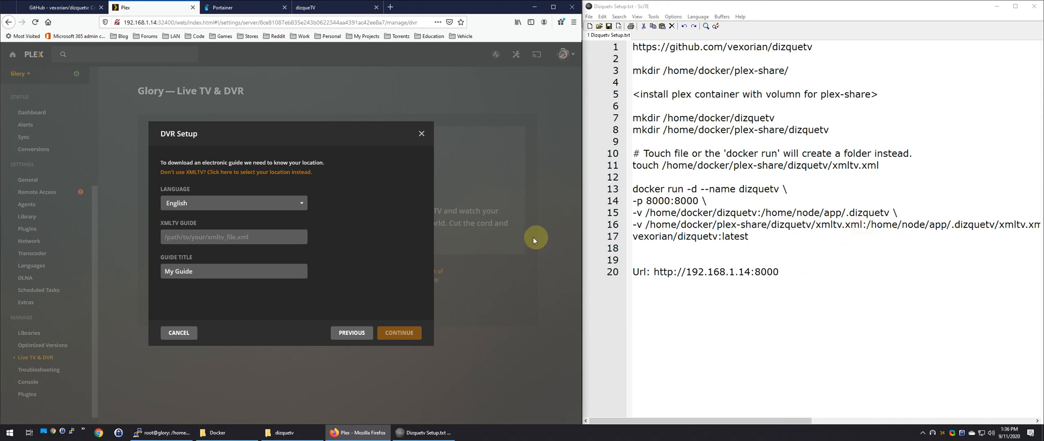
click(776, 238)
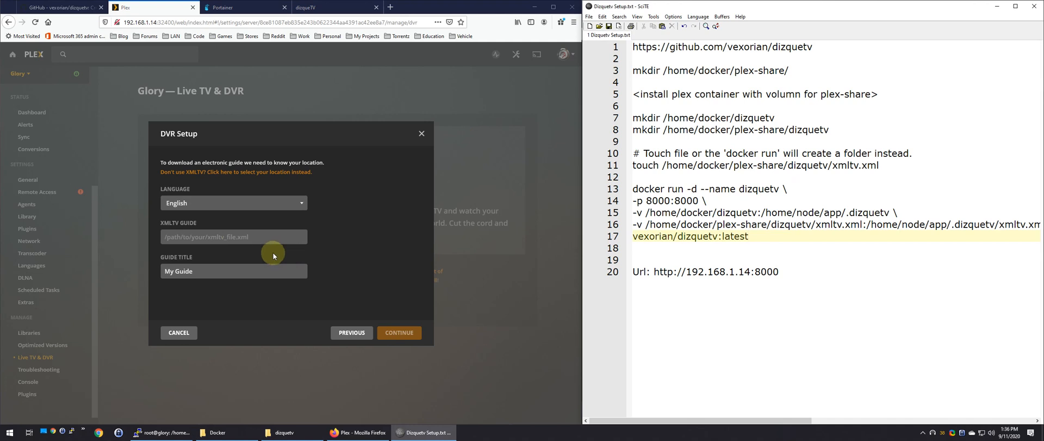
click(218, 237)
text(/plex-share/dizquetv/xmltv.xml)
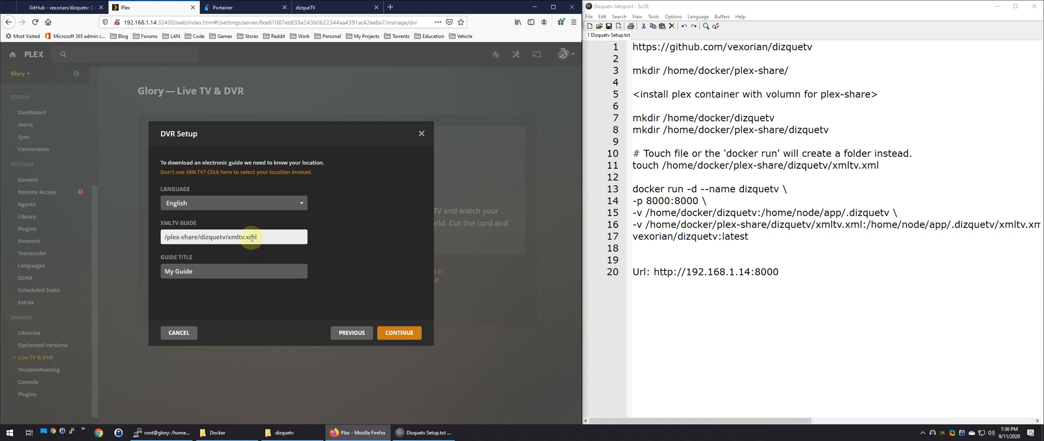
drag(863, 224, 650, 224)
click(299, 284)
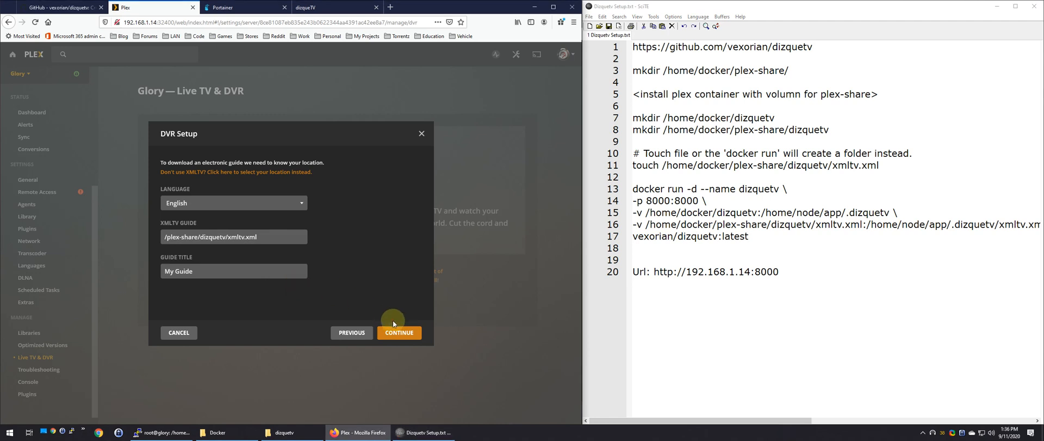
click(399, 334)
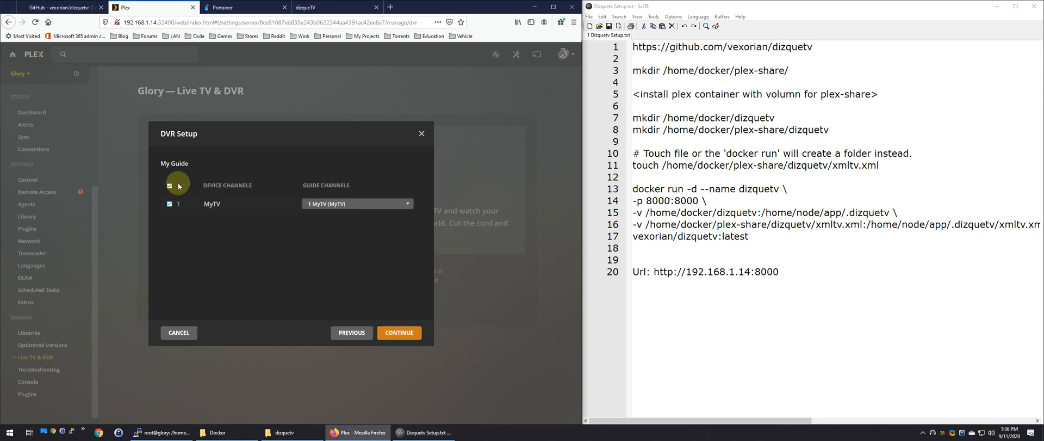
Map the MyTV device channel to guide channel 1 MyTV (MyTV), complete the DVR setup and open the guide.
click(344, 206)
click(348, 212)
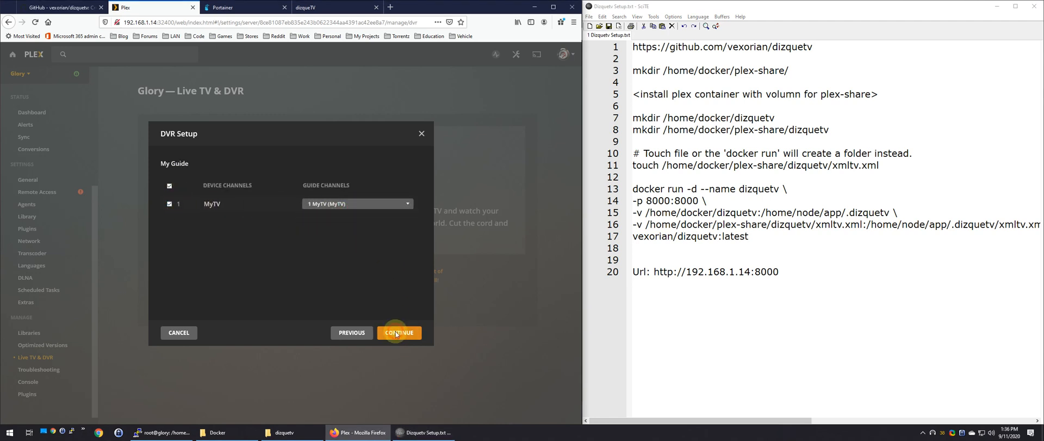
click(419, 333)
click(404, 337)
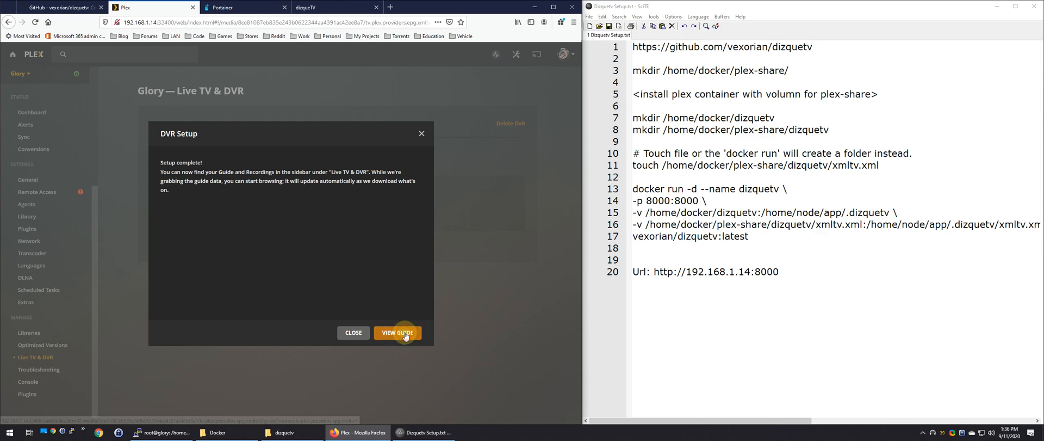
Play North Woods Law on the MyTV channel from the live guide to check the stream, and close the player.
mouse_move(206, 140)
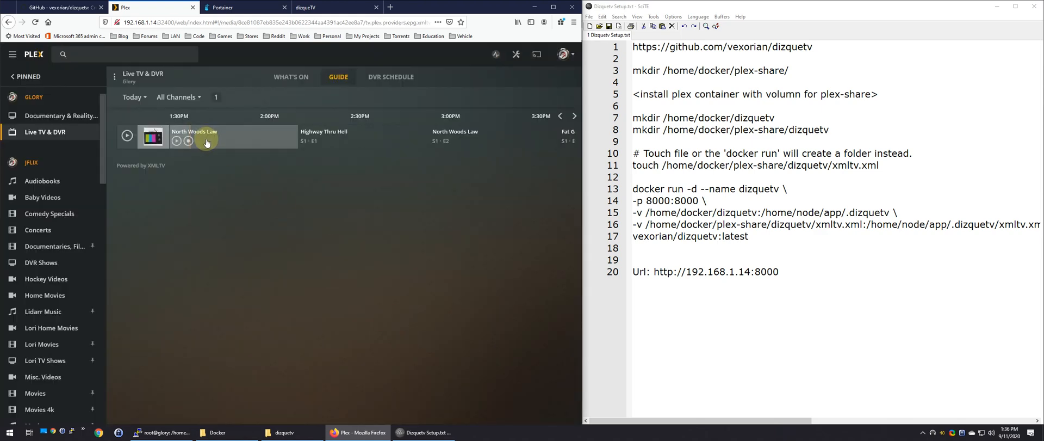
click(176, 141)
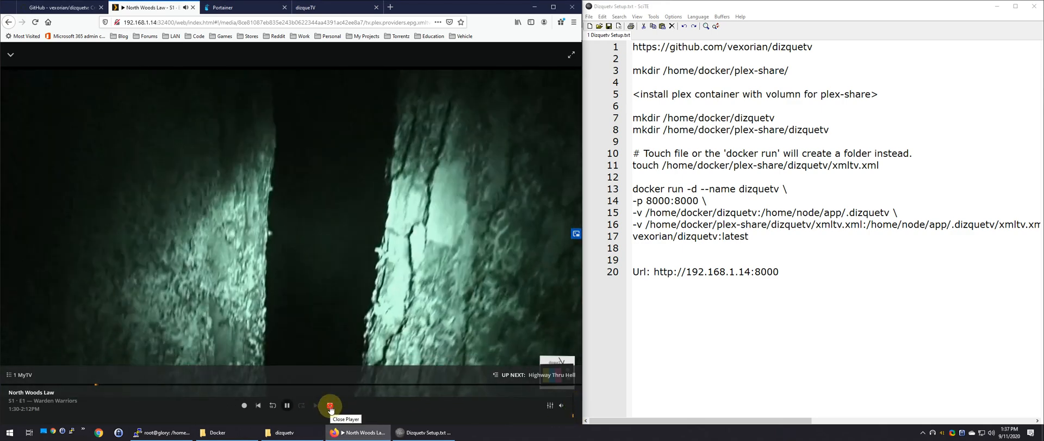
click(329, 405)
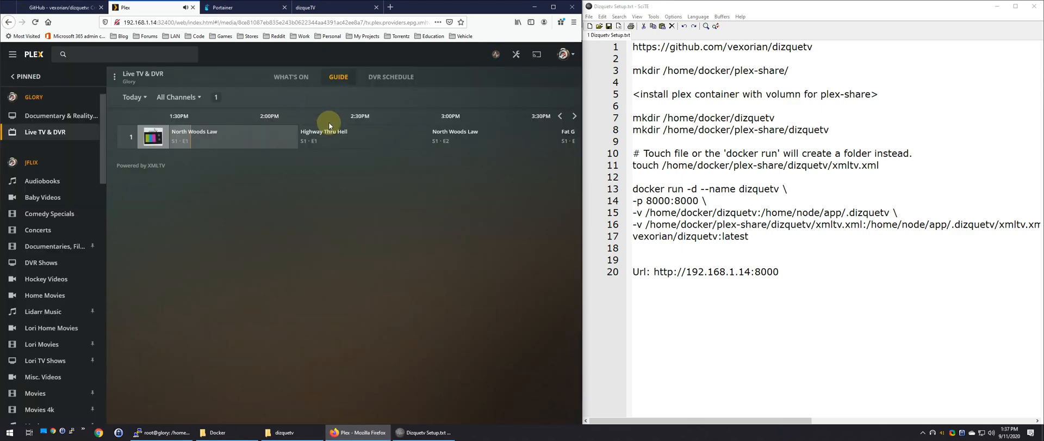